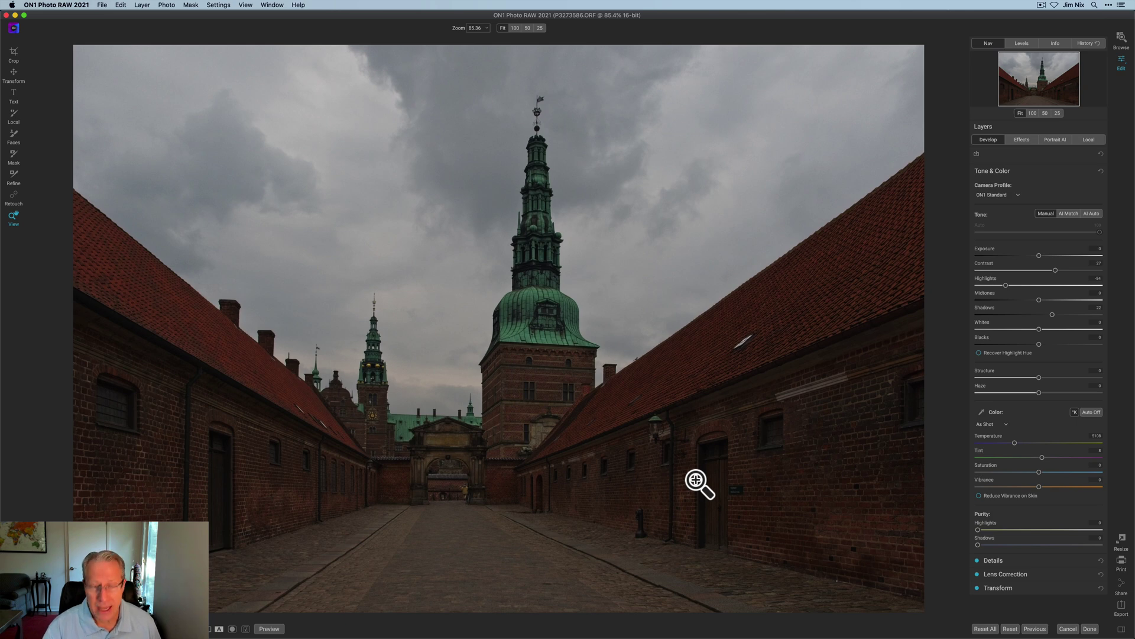
Compare against the original, then give a local adjustment a Luma brightness mask
{"action": "key", "text": "backslash"}
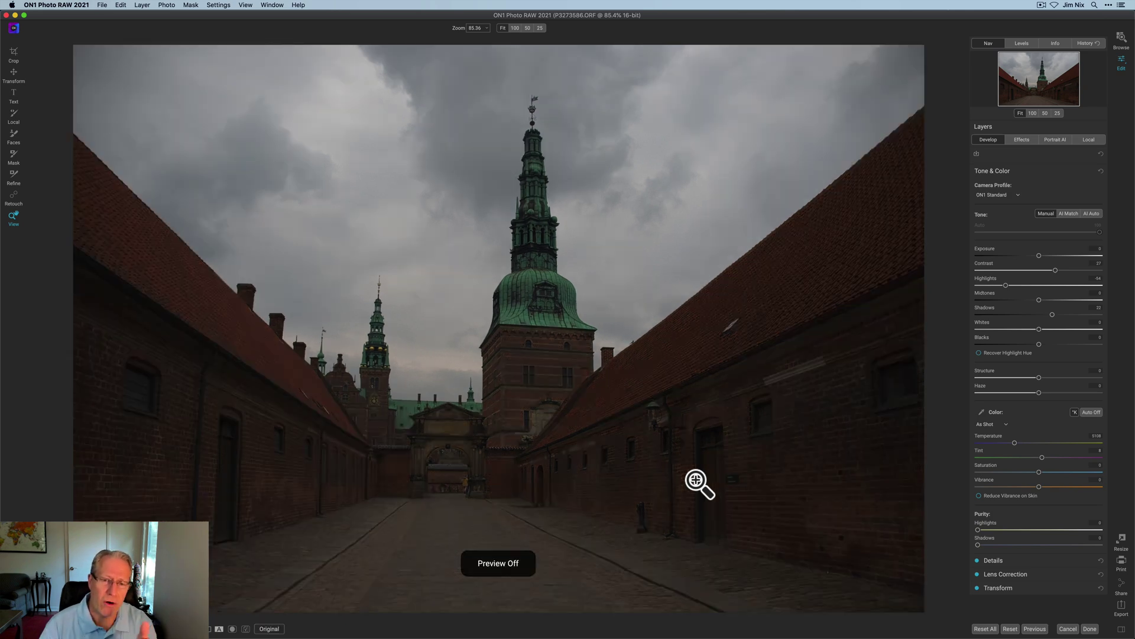
{"action": "key", "text": "backslash"}
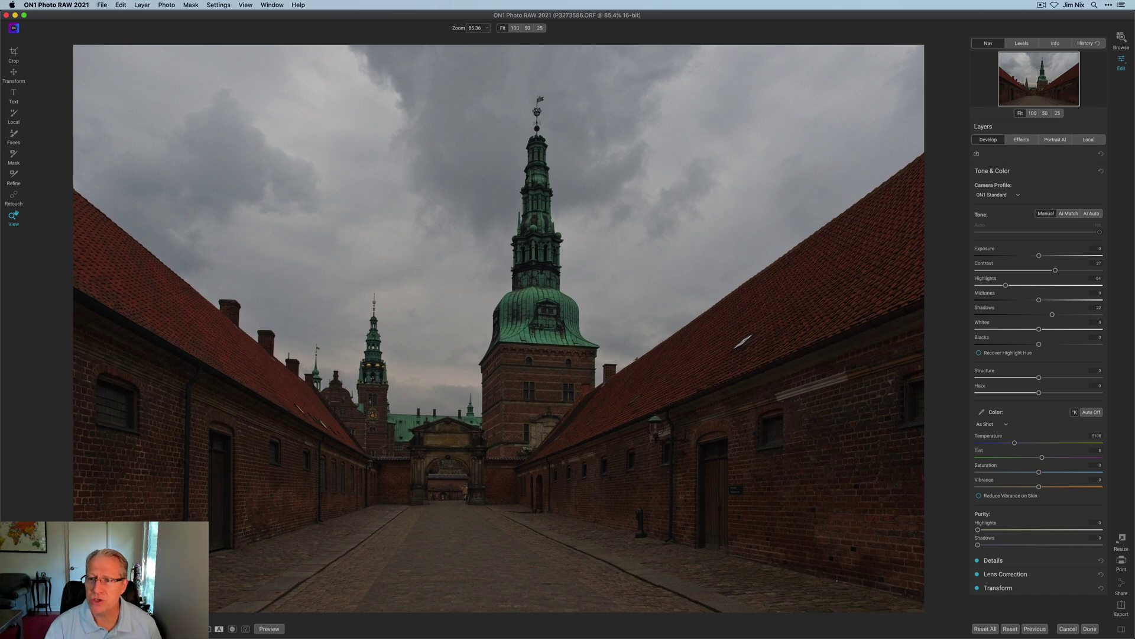
{"action": "left_click", "coordinate": [1089, 139]}
{"action": "left_click", "coordinate": [990, 172]}
{"action": "left_click", "coordinate": [1026, 226]}
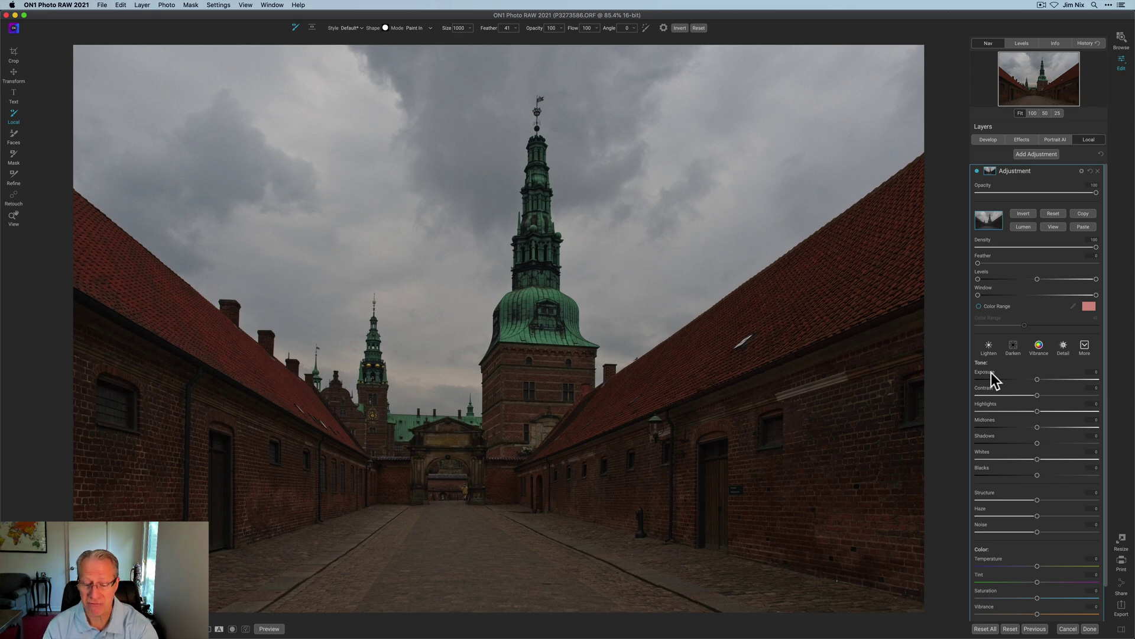
Tune the Luma mask Levels so only the bright sky is selected and buildings are excluded
{"action": "left_click", "coordinate": [1052, 226]}
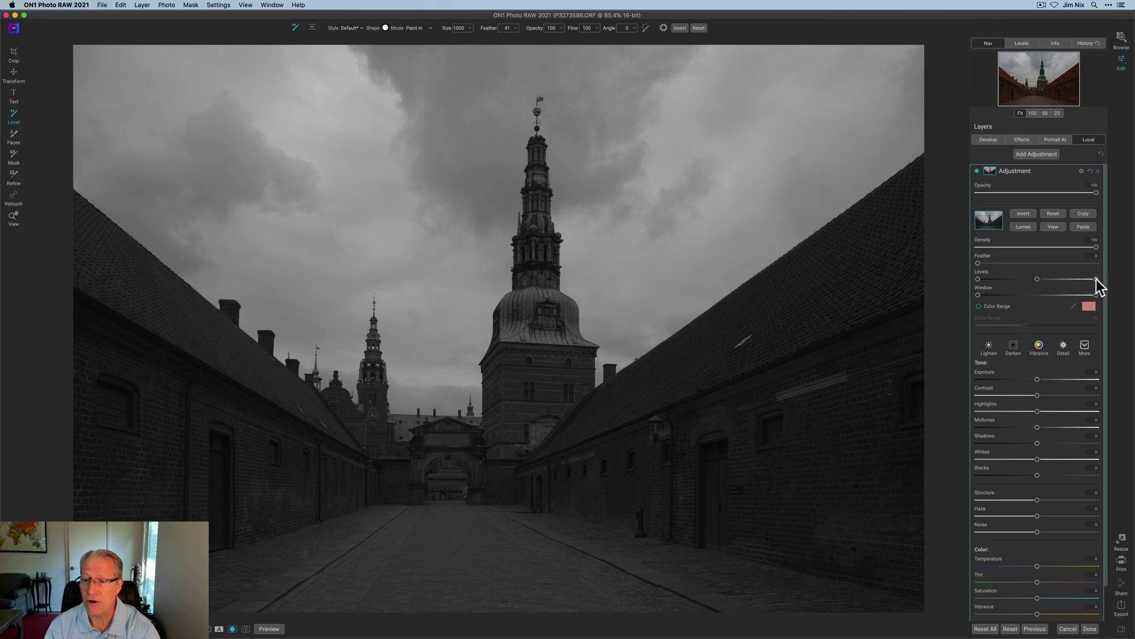
{"action": "left_click_drag", "start_coordinate": [1091, 278], "coordinate": [1084, 279]}
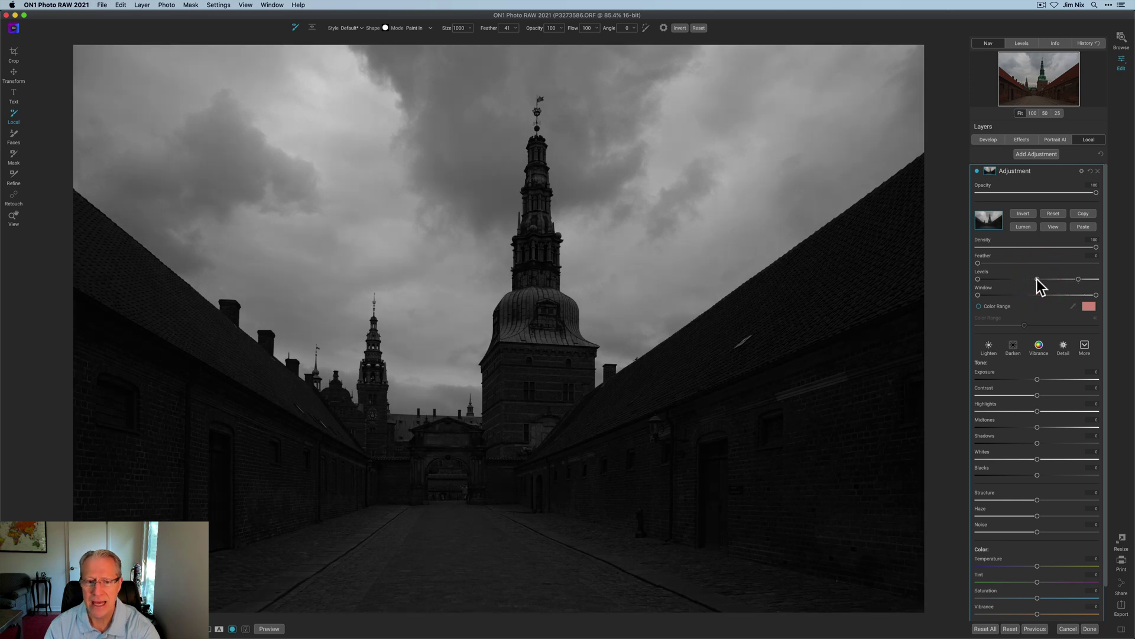
{"action": "mouse_move", "coordinate": [1037, 279]}
{"action": "left_mouse_down"}
{"action": "mouse_move", "coordinate": [1048, 278]}
{"action": "mouse_move", "coordinate": [1027, 285]}
{"action": "left_mouse_up"}
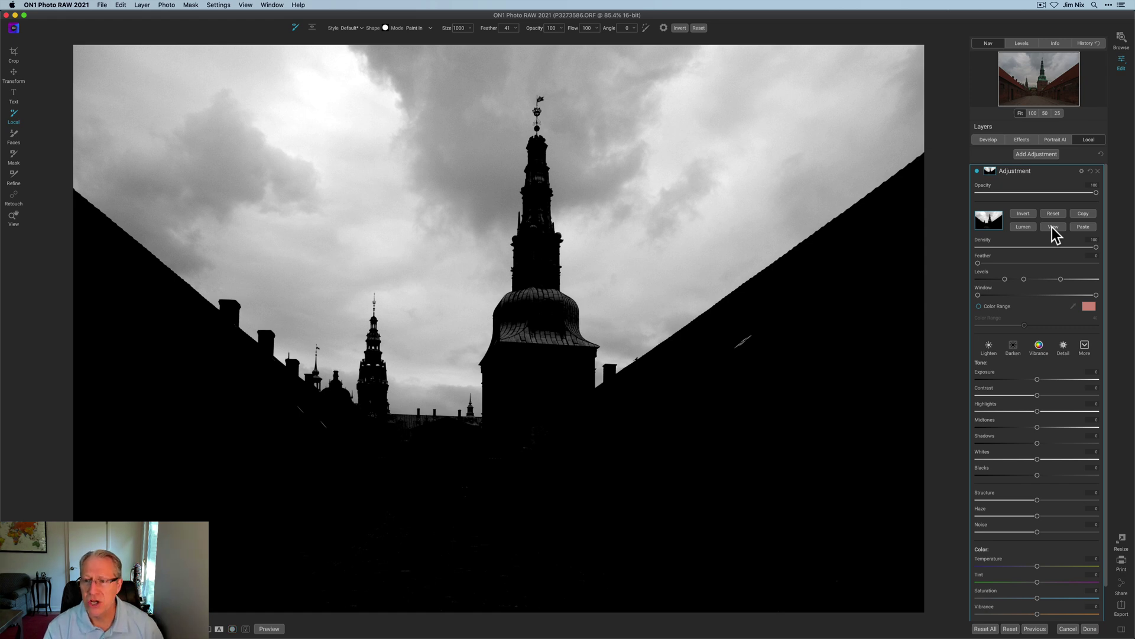
{"action": "left_click", "coordinate": [1052, 227]}
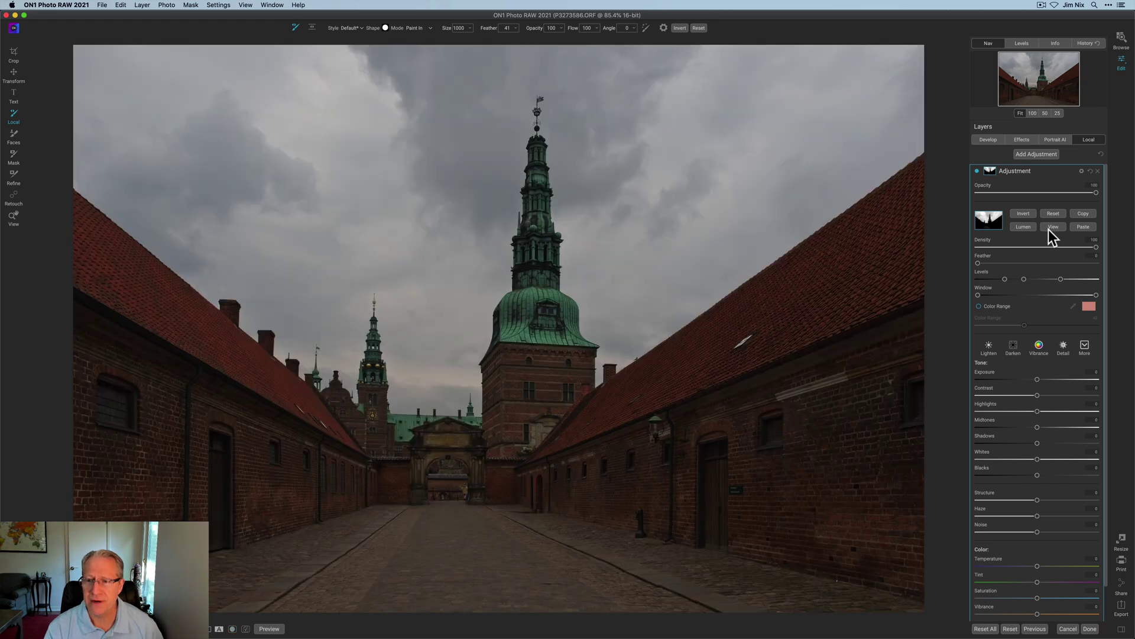
{"action": "left_click", "coordinate": [996, 177]}
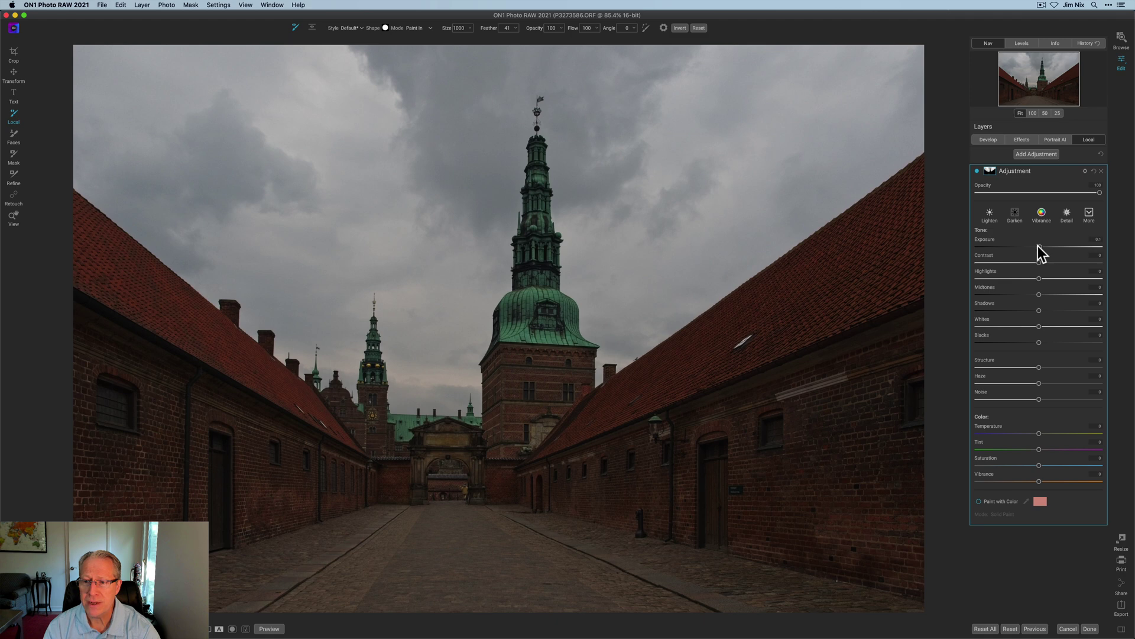
Lower the sky's Exposure, raise Highlights and cool Temperature, comparing with the layer on and off
{"action": "left_click_drag", "start_coordinate": [1037, 246], "coordinate": [1032, 246]}
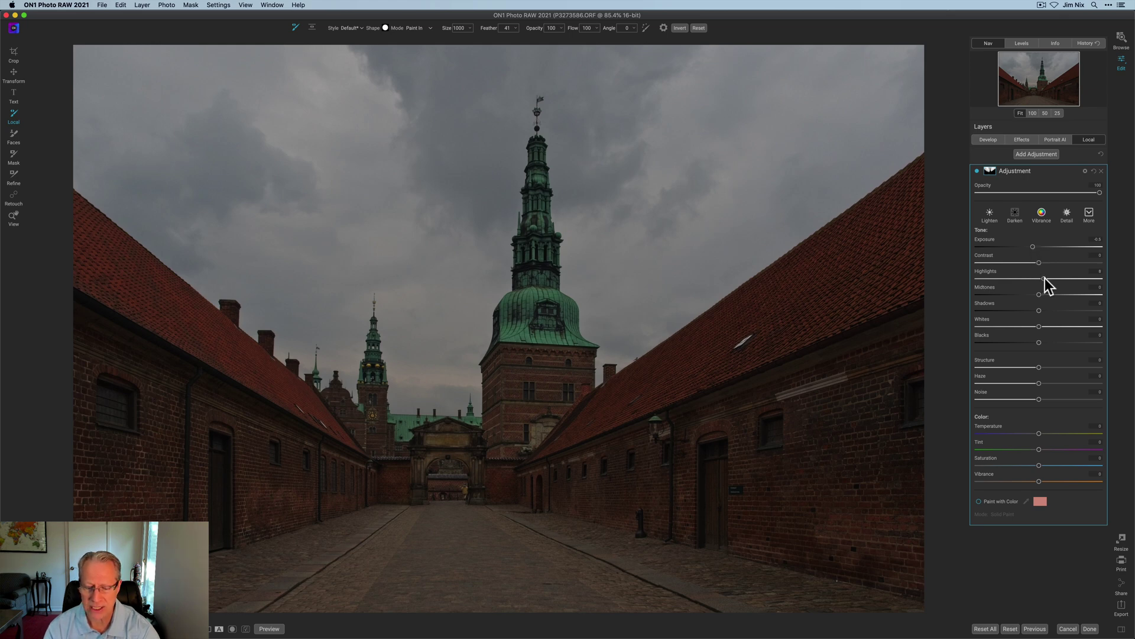
{"action": "mouse_move", "coordinate": [1048, 278]}
{"action": "left_mouse_down"}
{"action": "mouse_move", "coordinate": [1079, 284]}
{"action": "mouse_move", "coordinate": [1047, 293]}
{"action": "mouse_move", "coordinate": [1062, 292]}
{"action": "left_mouse_up"}
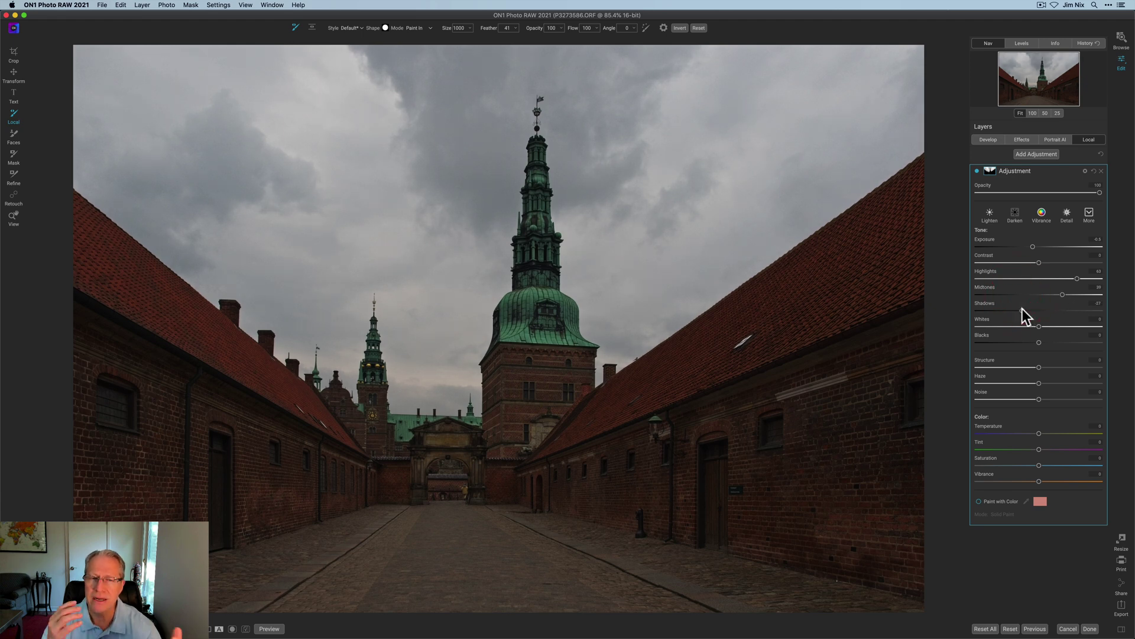
{"action": "left_click", "coordinate": [976, 172]}
{"action": "left_click", "coordinate": [976, 172]}
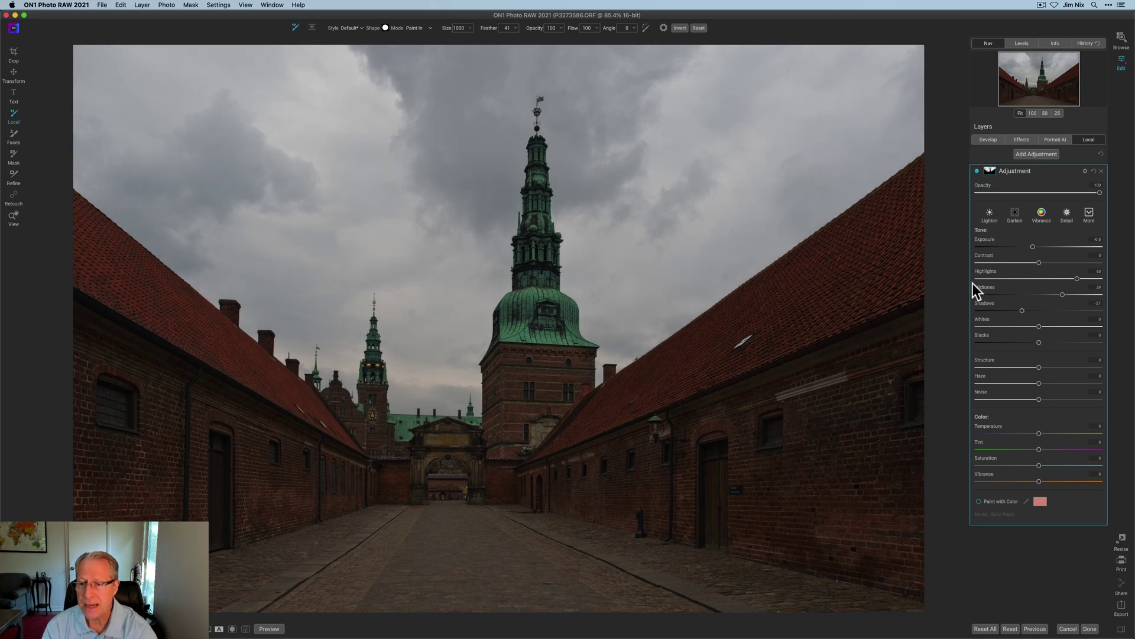
{"action": "left_click", "coordinate": [1027, 433]}
{"action": "left_click", "coordinate": [978, 171]}
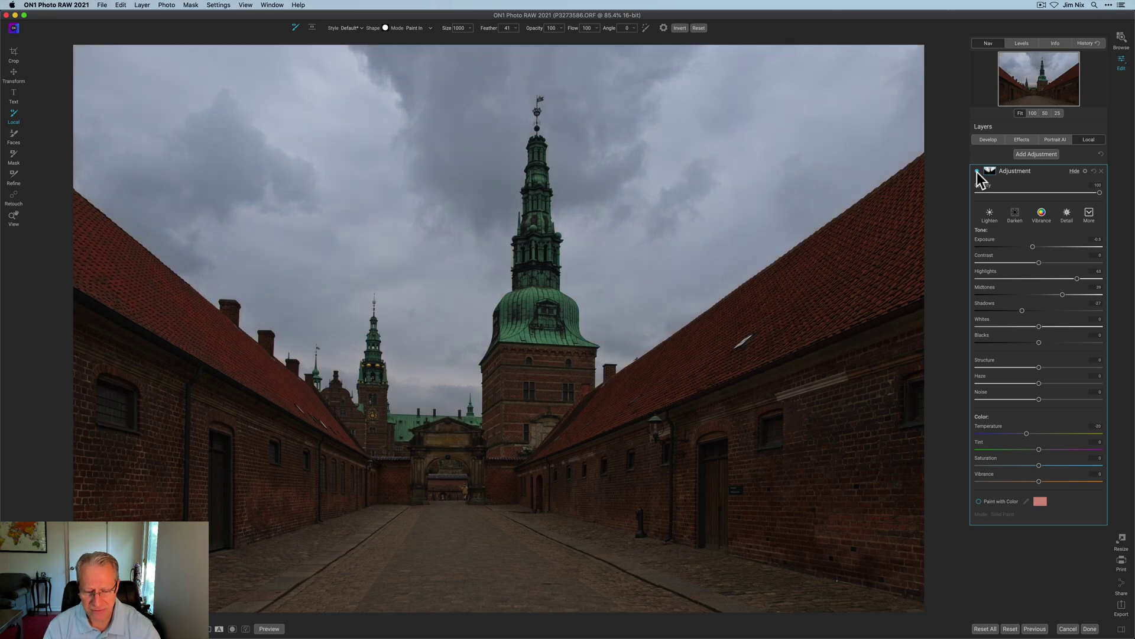
Add a second local adjustment with Exposure reset and the sky mask pasted and inverted
{"action": "left_click", "coordinate": [991, 168]}
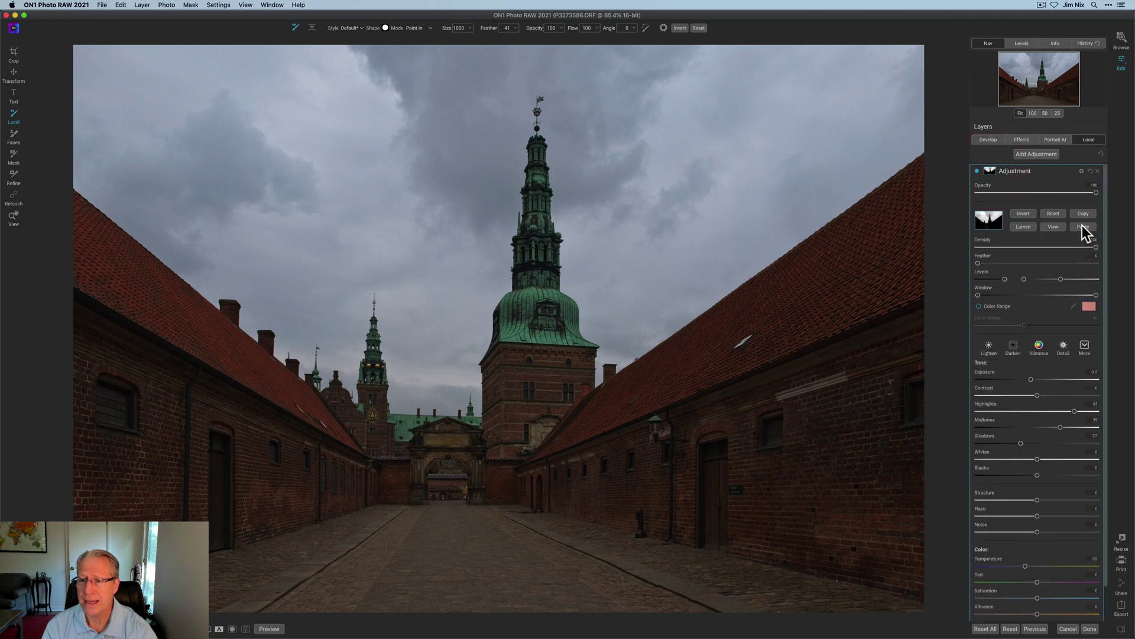
{"action": "left_click", "coordinate": [1034, 156]}
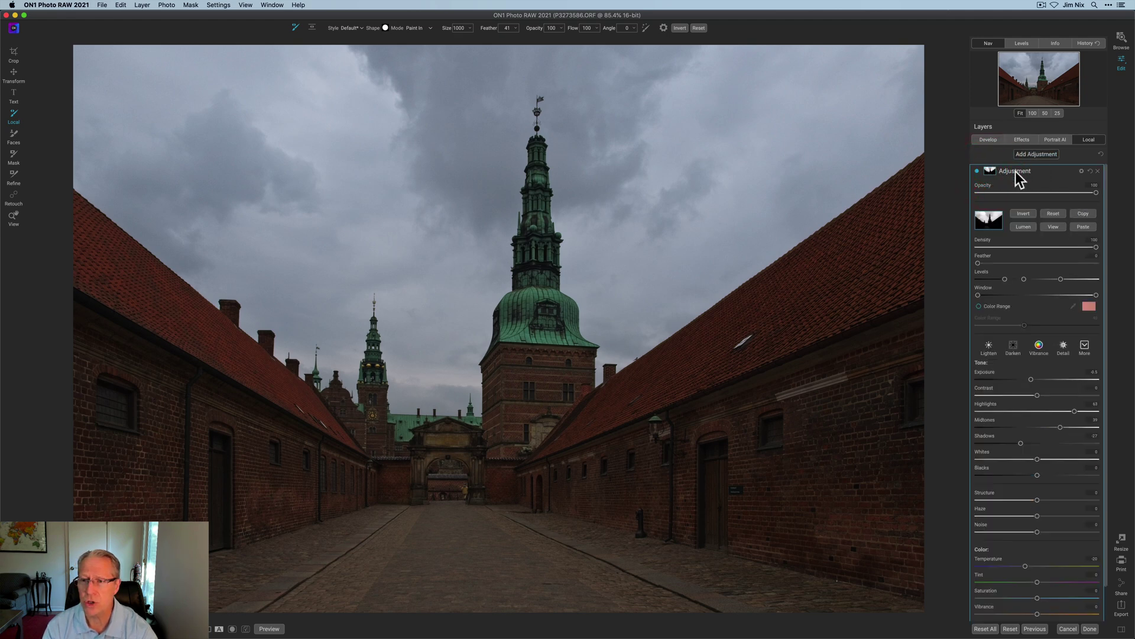
{"action": "double_click", "coordinate": [985, 239]}
{"action": "left_click", "coordinate": [991, 171]}
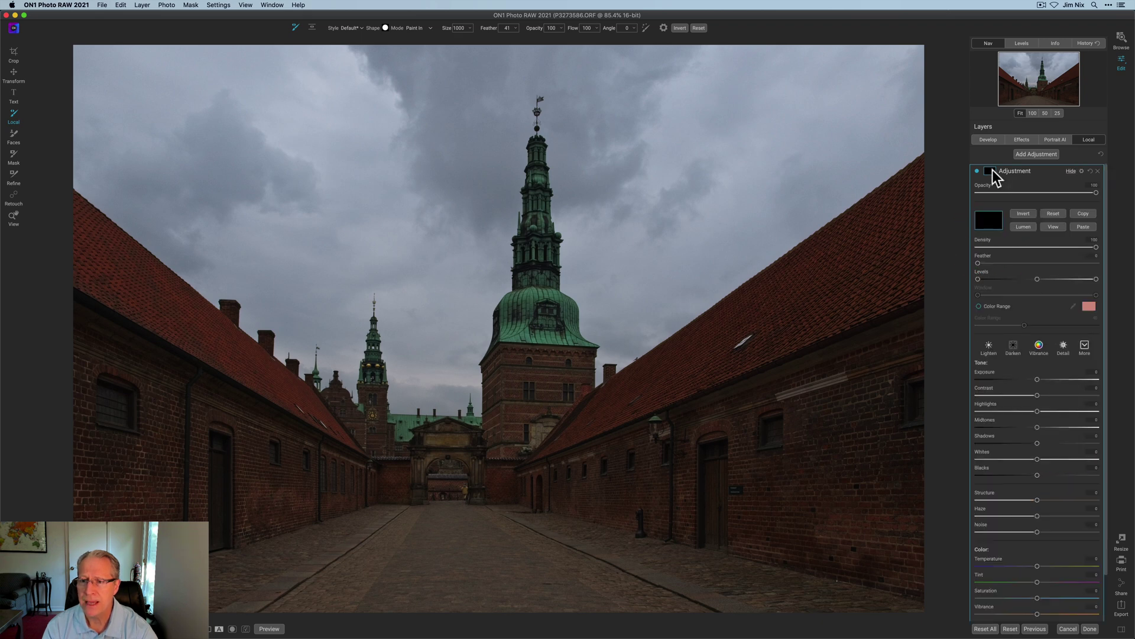
{"action": "left_click", "coordinate": [1076, 227]}
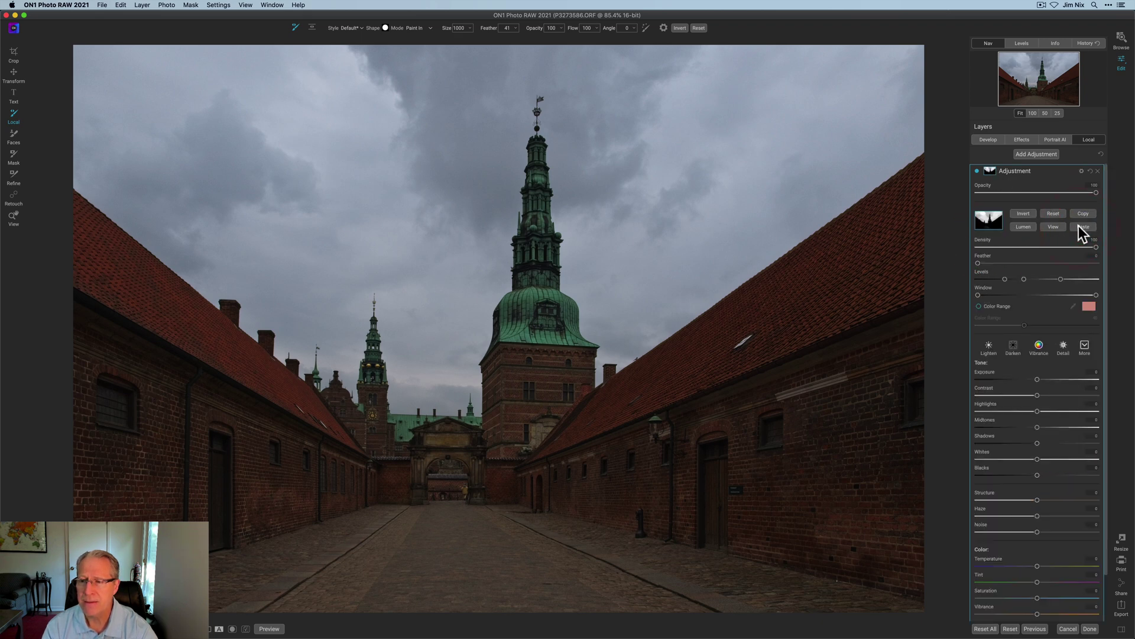
{"action": "left_click", "coordinate": [1020, 215]}
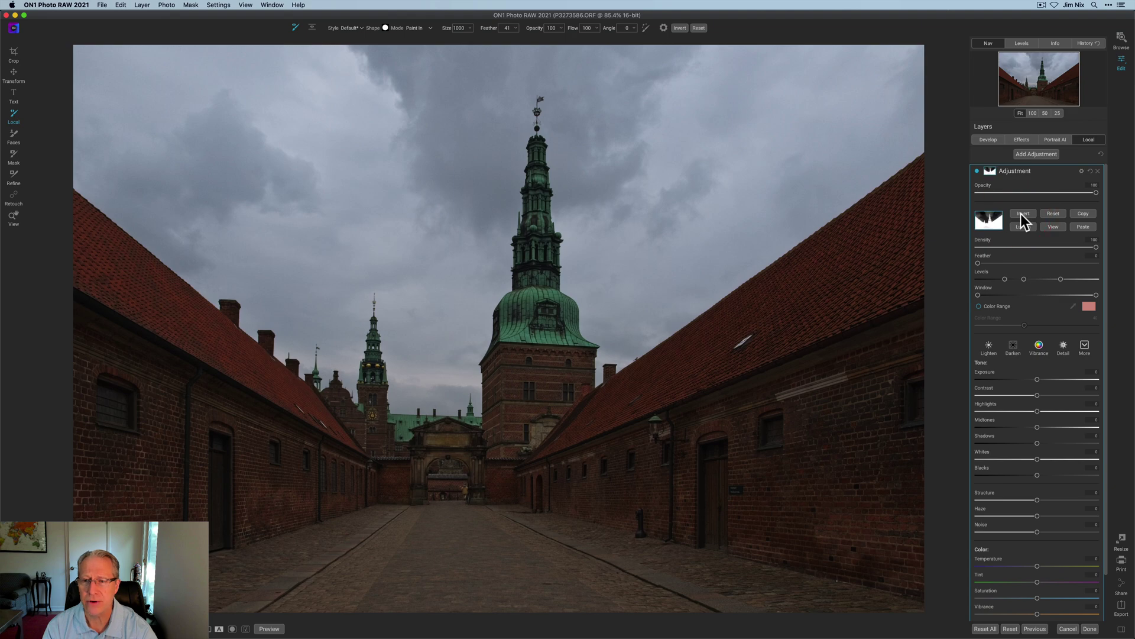
Refine the inverted mask's Levels to fully select the buildings, and raise their Exposure
{"action": "left_click", "coordinate": [1057, 228]}
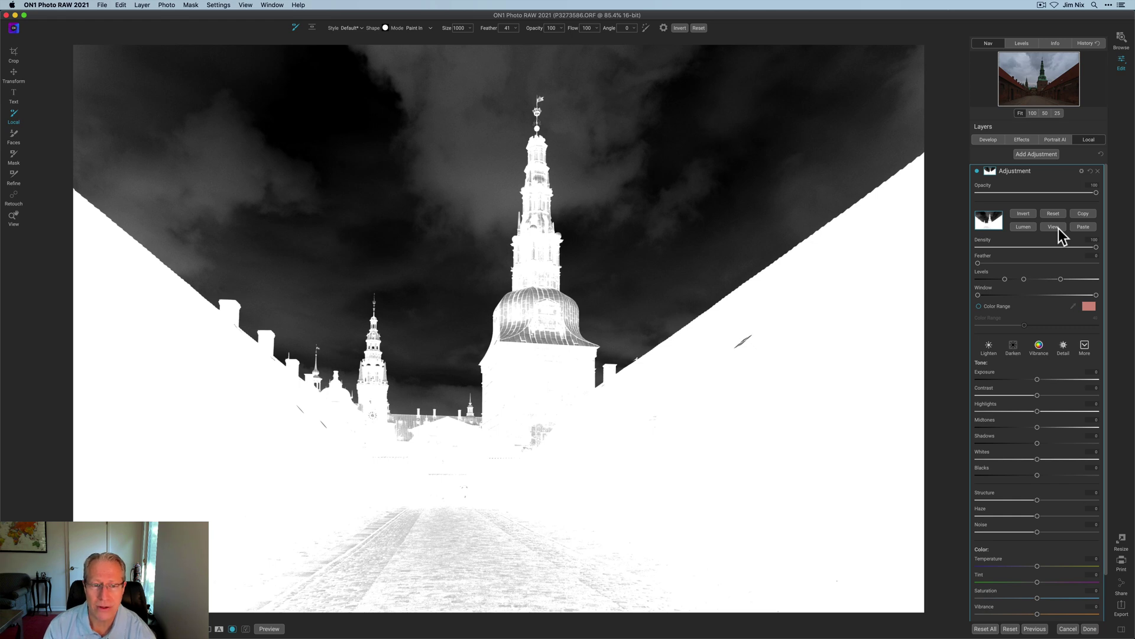
{"action": "left_click_drag", "start_coordinate": [1004, 279], "coordinate": [1018, 279]}
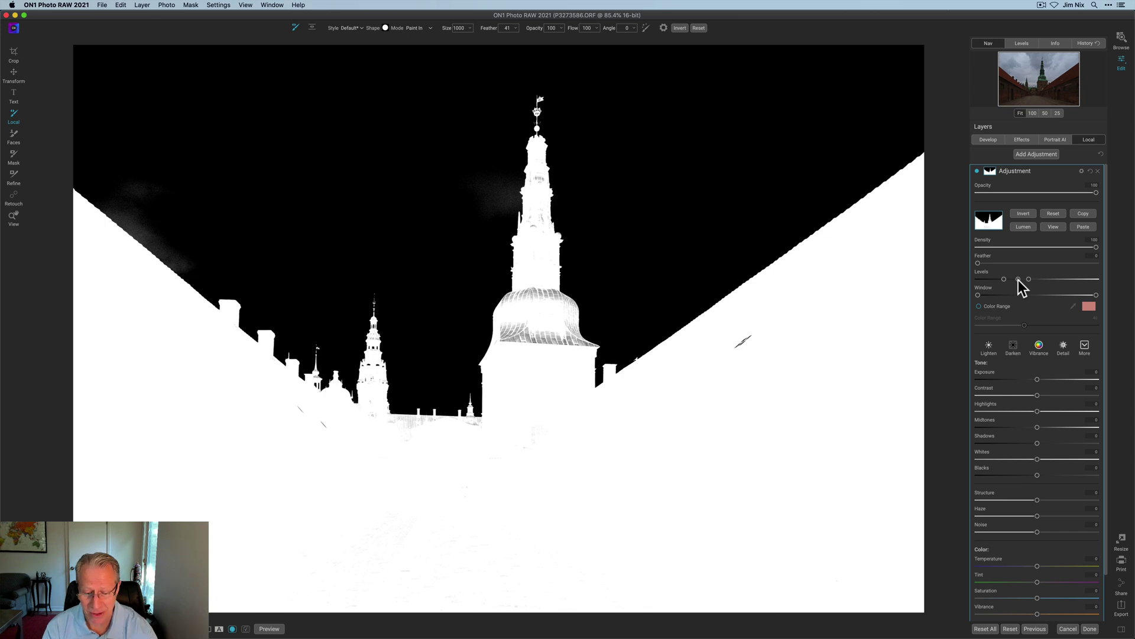
{"action": "left_click", "coordinate": [991, 172]}
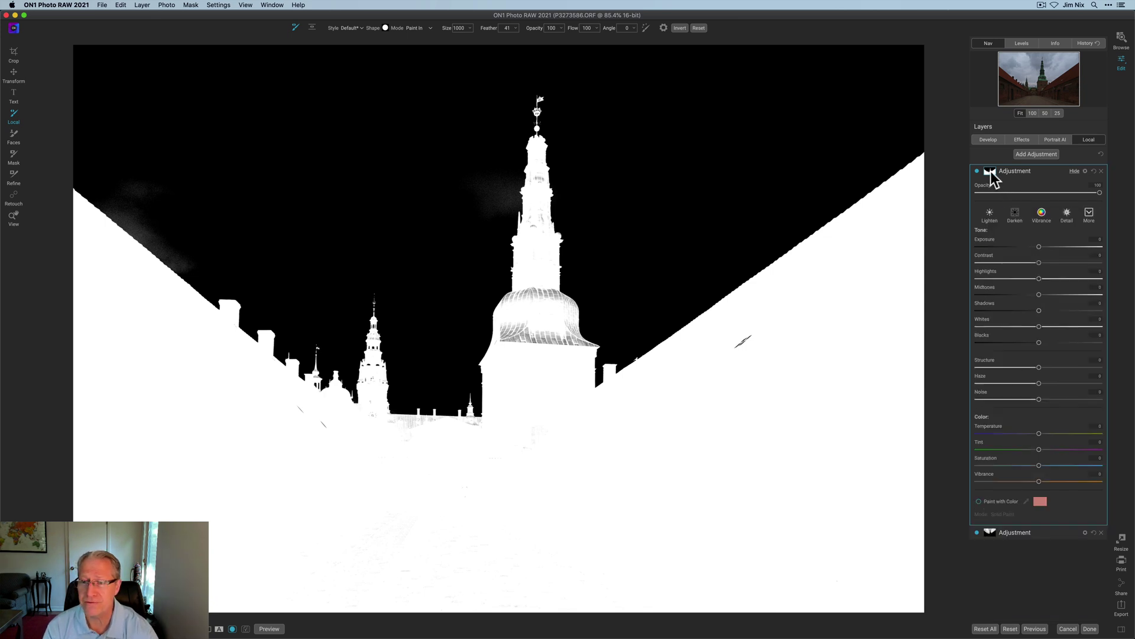
{"action": "left_click", "coordinate": [1049, 247]}
{"action": "left_click", "coordinate": [989, 172]}
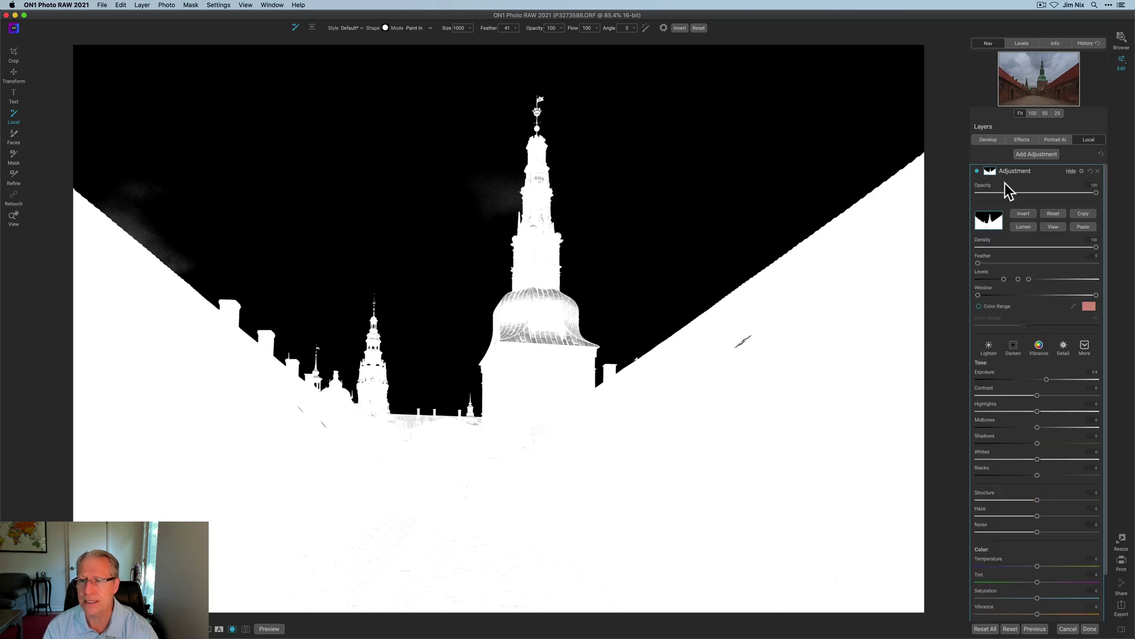
{"action": "left_click", "coordinate": [1052, 226]}
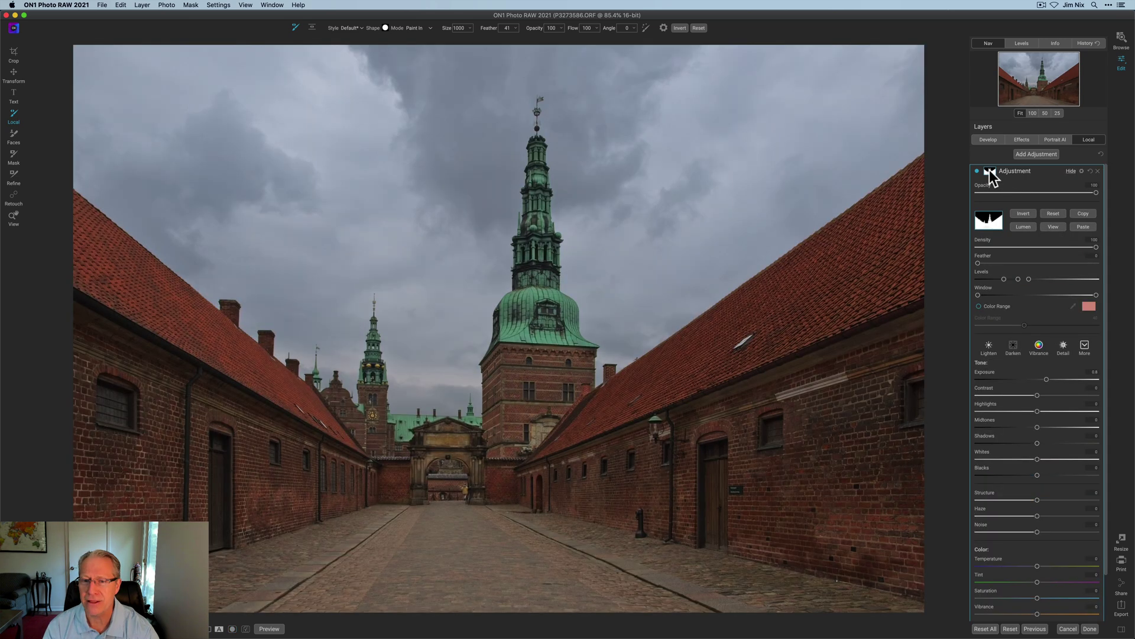
{"action": "left_click", "coordinate": [989, 171]}
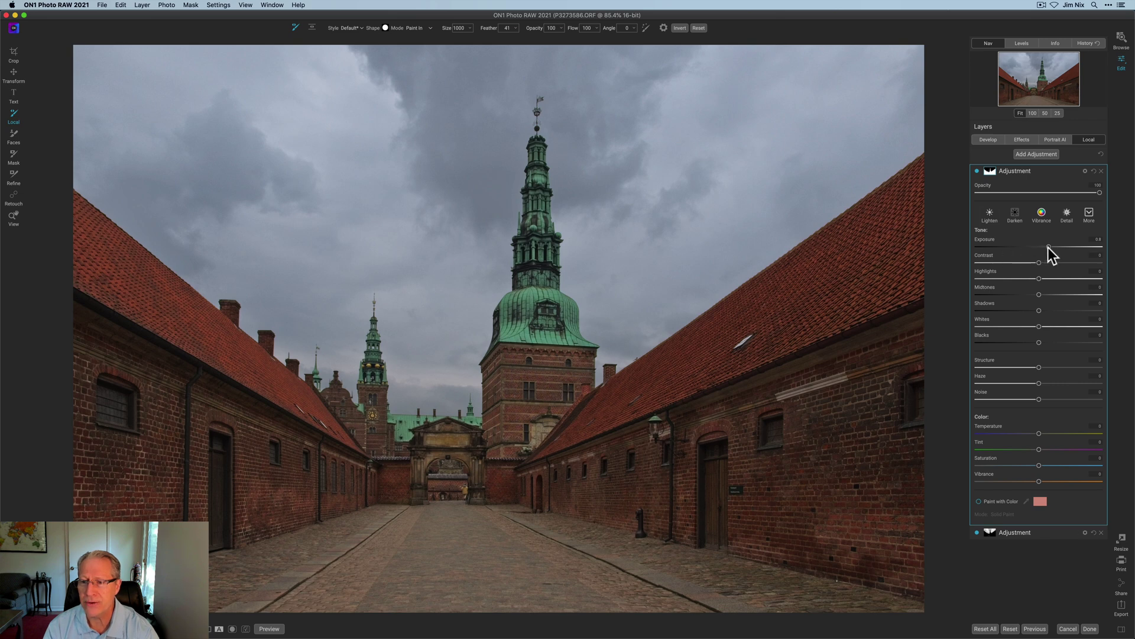
Trim the buildings' Exposure, add Structure and cool Temperature, comparing with the layer toggled
{"action": "left_click_drag", "start_coordinate": [1047, 248], "coordinate": [1047, 248]}
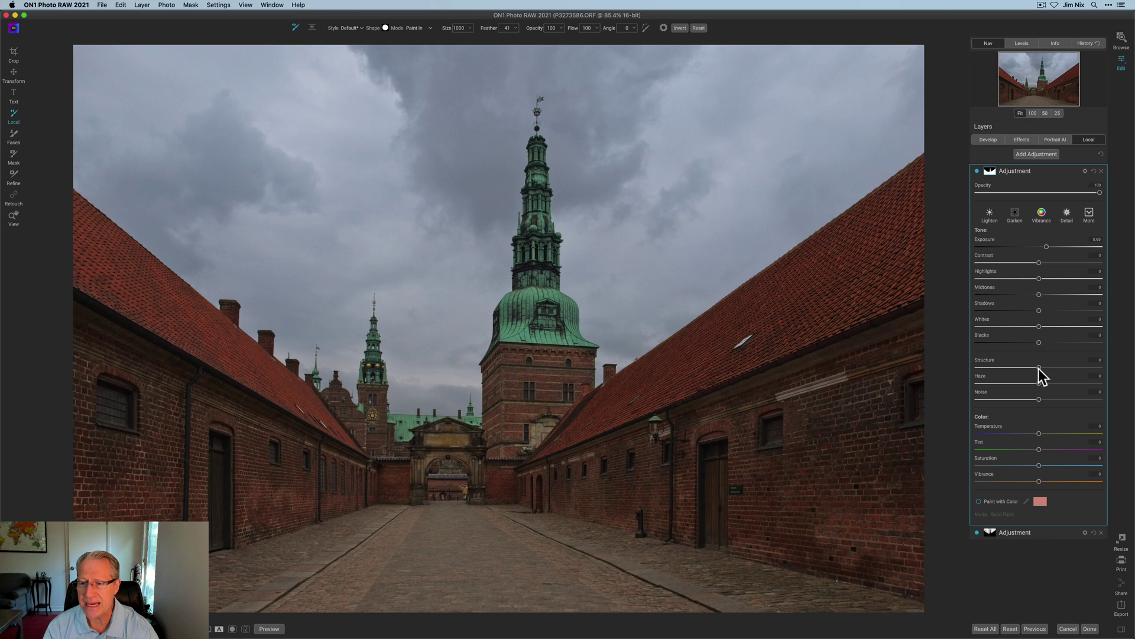
{"action": "left_click_drag", "start_coordinate": [1052, 367], "coordinate": [1063, 368]}
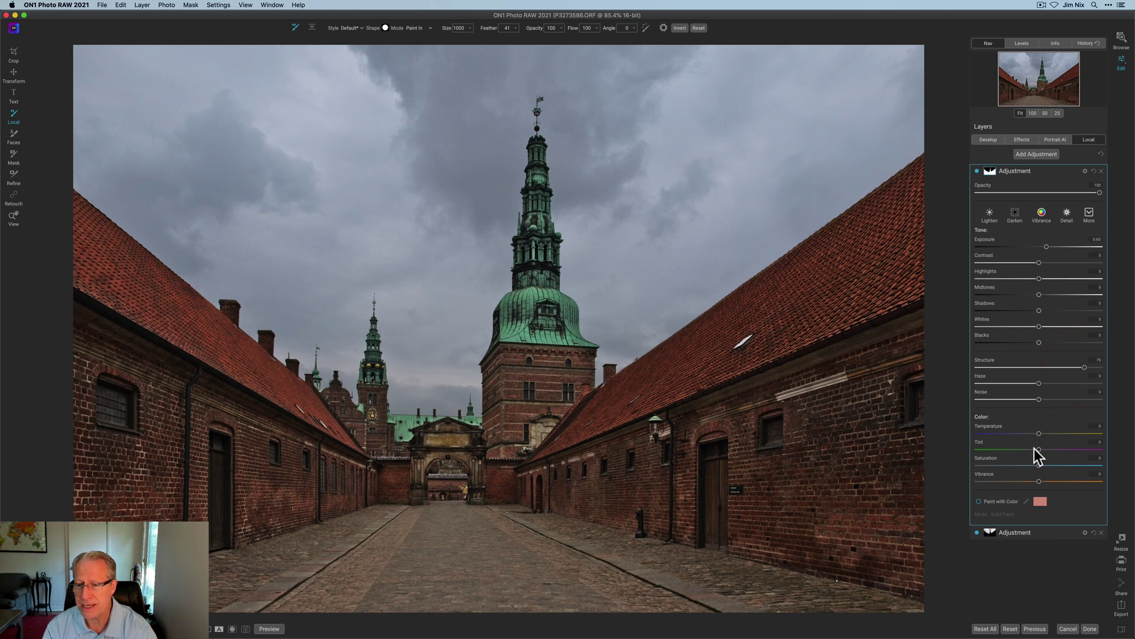
{"action": "left_click_drag", "start_coordinate": [1039, 431], "coordinate": [1032, 431]}
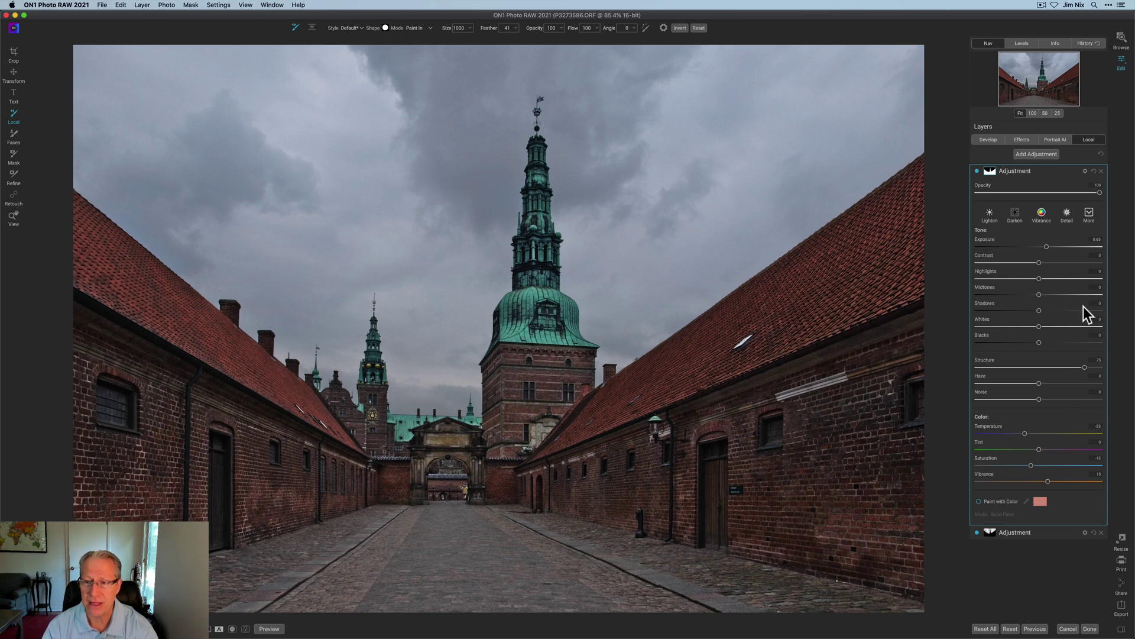
{"action": "left_click", "coordinate": [977, 172]}
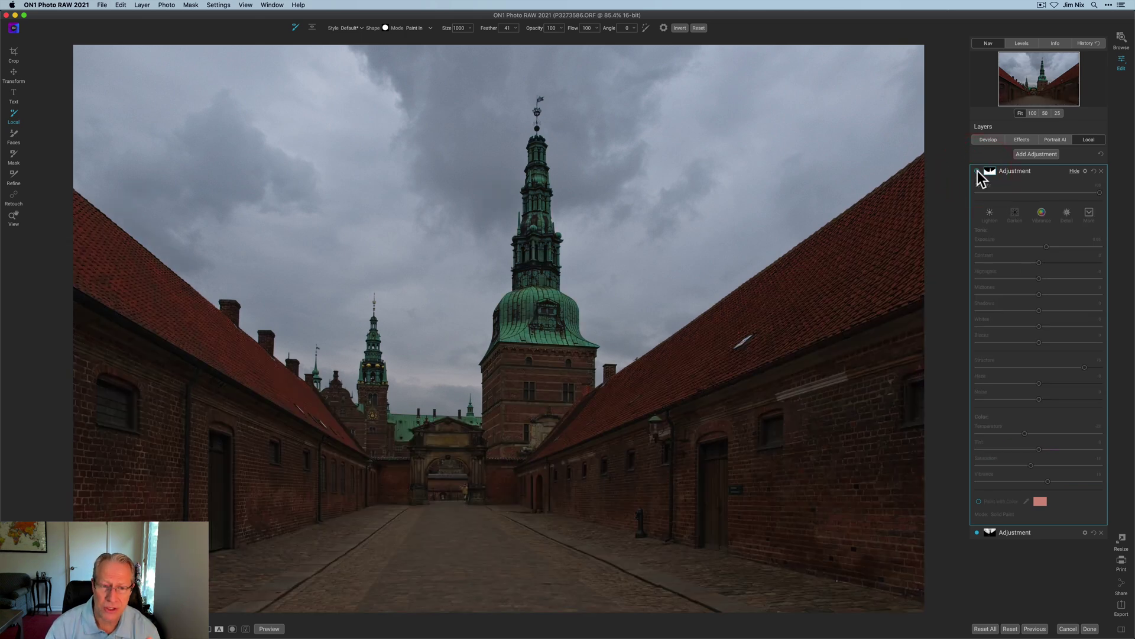
{"action": "left_click", "coordinate": [978, 171]}
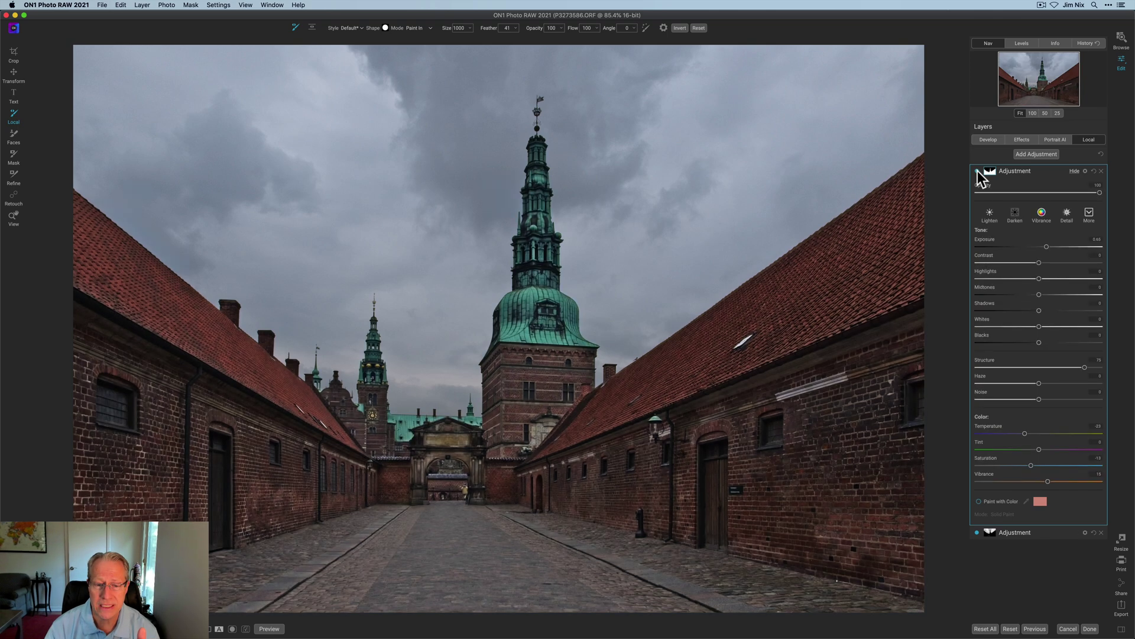
Copy the buildings mask for reuse on the effects filters
{"action": "left_click", "coordinate": [991, 172]}
{"action": "left_click", "coordinate": [1081, 213]}
{"action": "left_click", "coordinate": [1018, 140]}
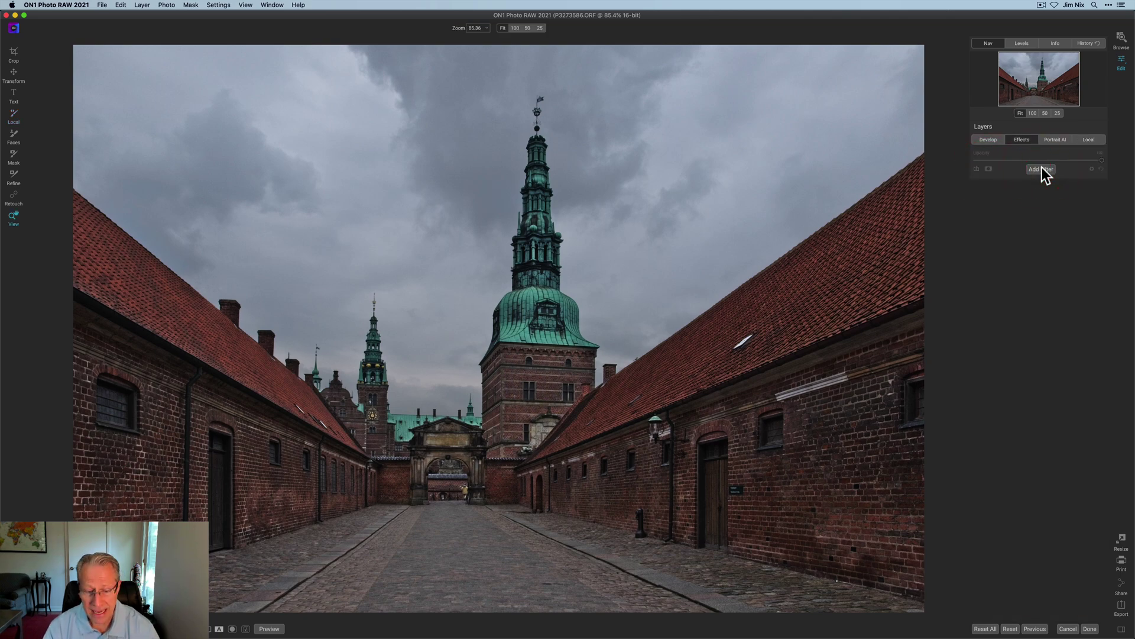
Add an HDR Look filter with the pasted buildings mask, checking the mask and comparing on/off
{"action": "left_click", "coordinate": [1042, 169]}
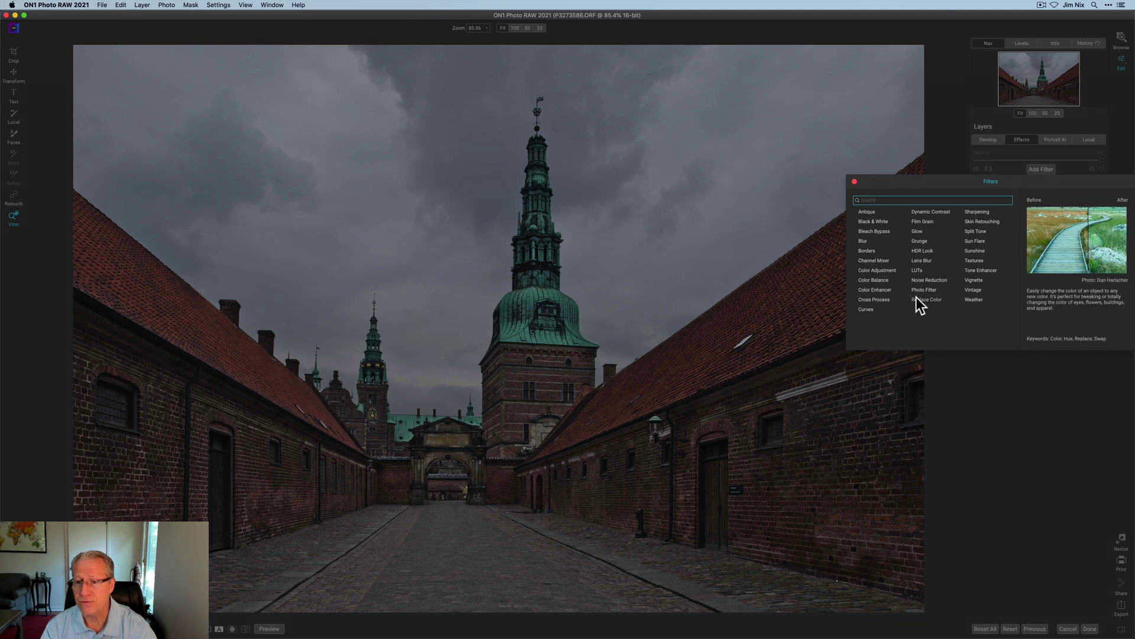
{"action": "left_click", "coordinate": [922, 252]}
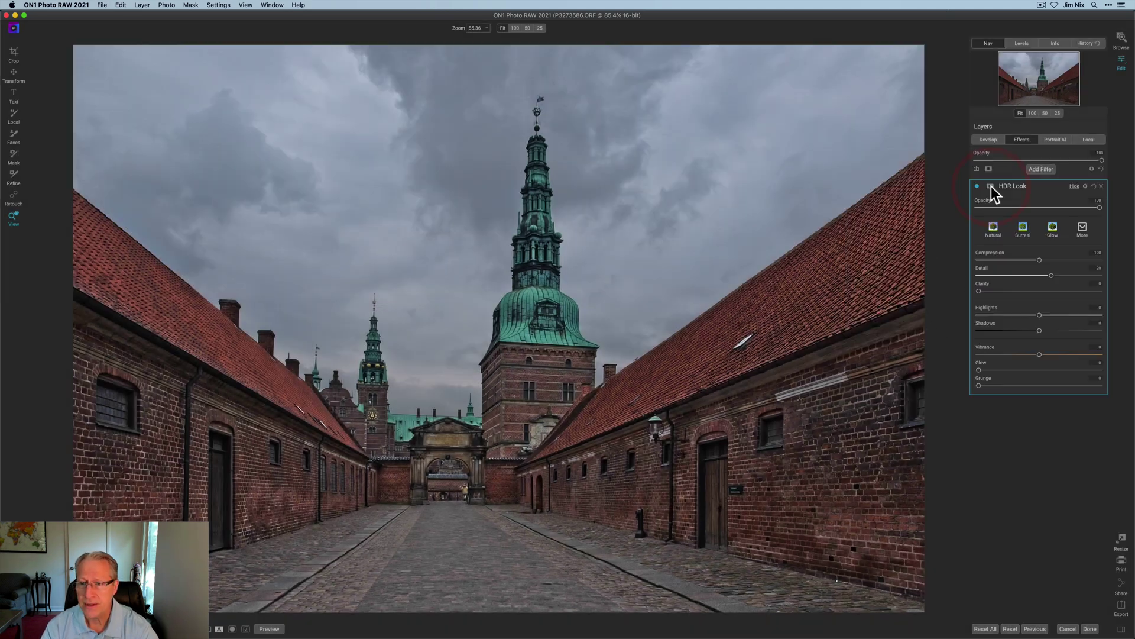
{"action": "left_click", "coordinate": [1083, 240]}
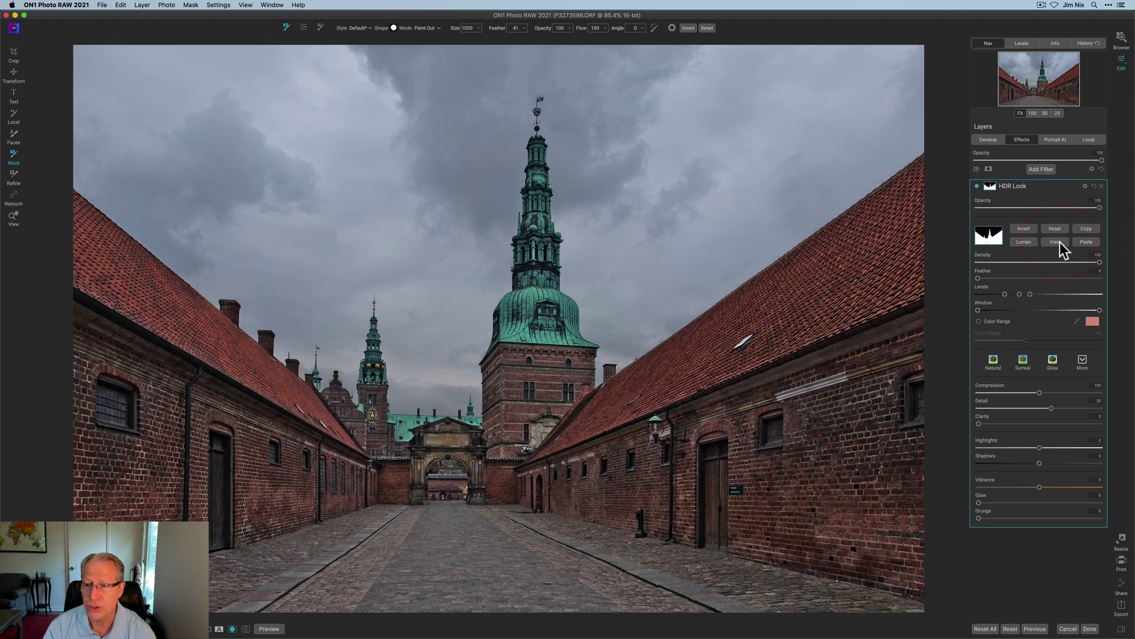
{"action": "left_click", "coordinate": [1058, 242]}
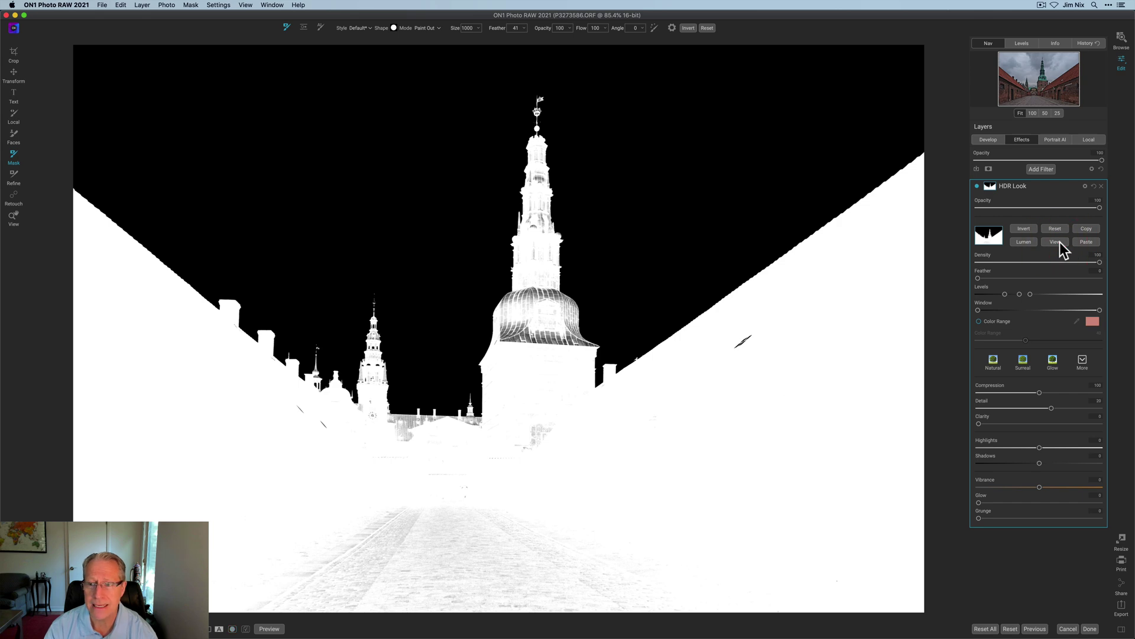
{"action": "left_click", "coordinate": [1059, 243]}
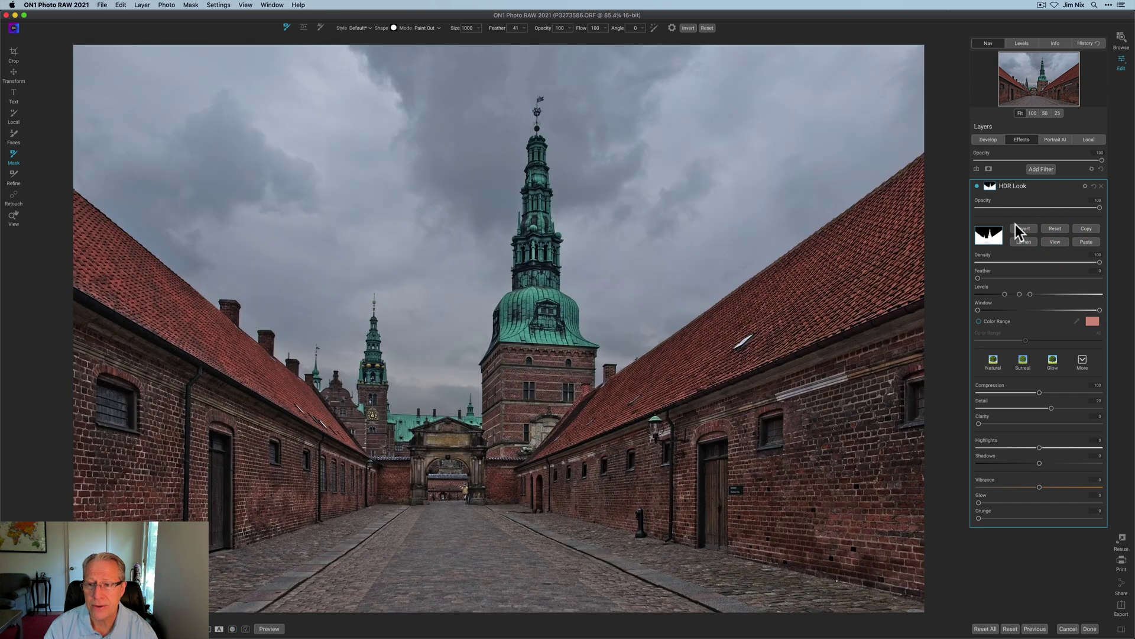
{"action": "left_click", "coordinate": [978, 186]}
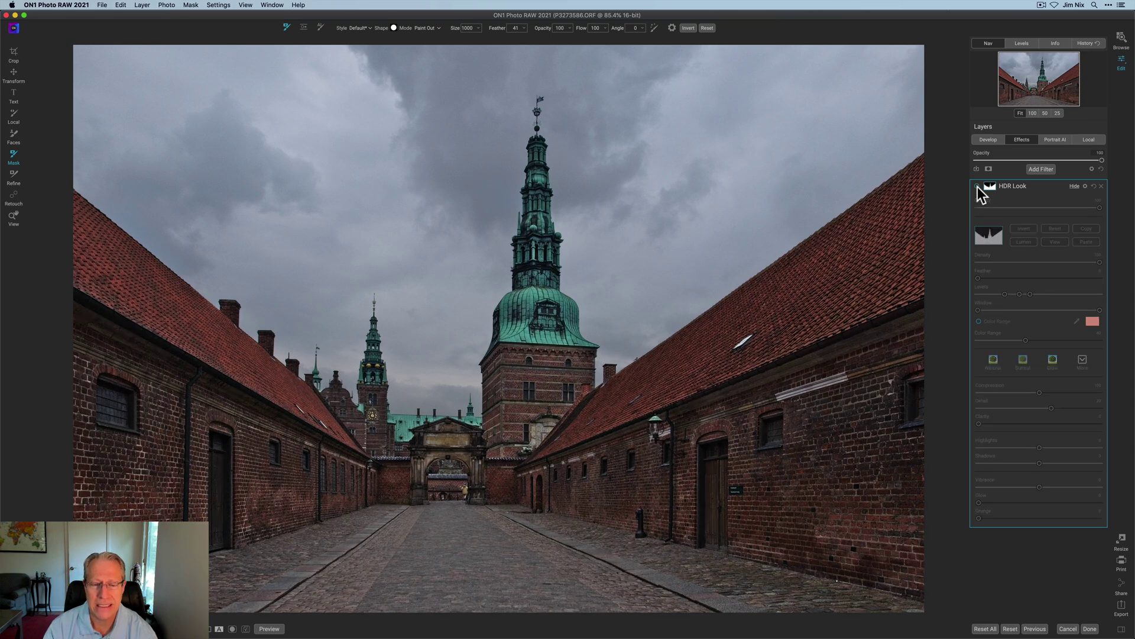
{"action": "left_click", "coordinate": [977, 186]}
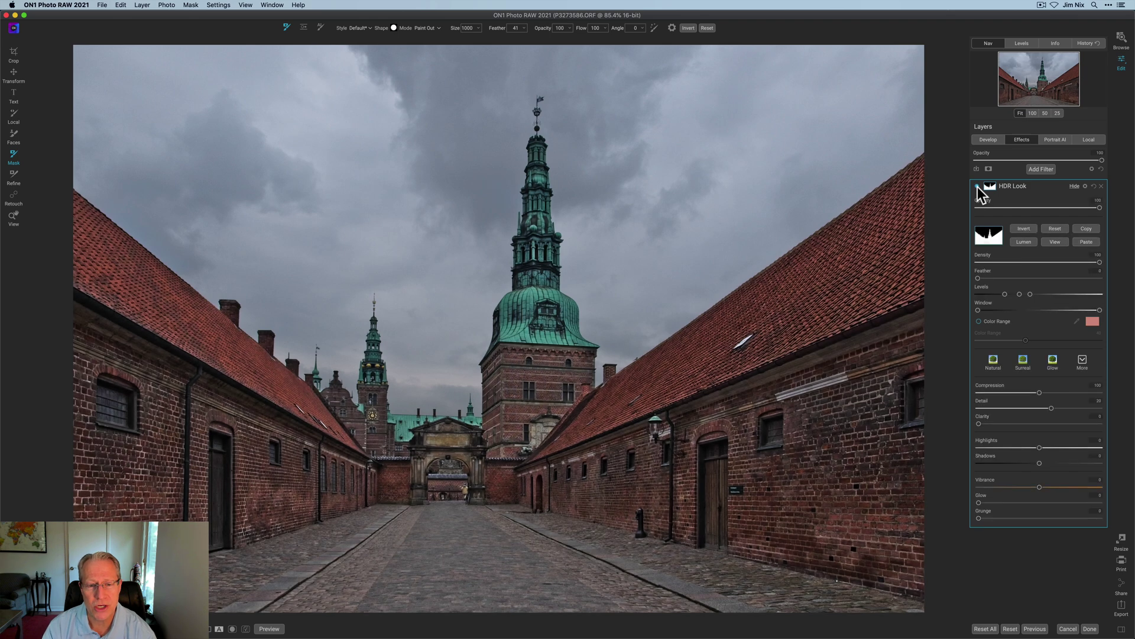
{"action": "left_click", "coordinate": [1032, 168]}
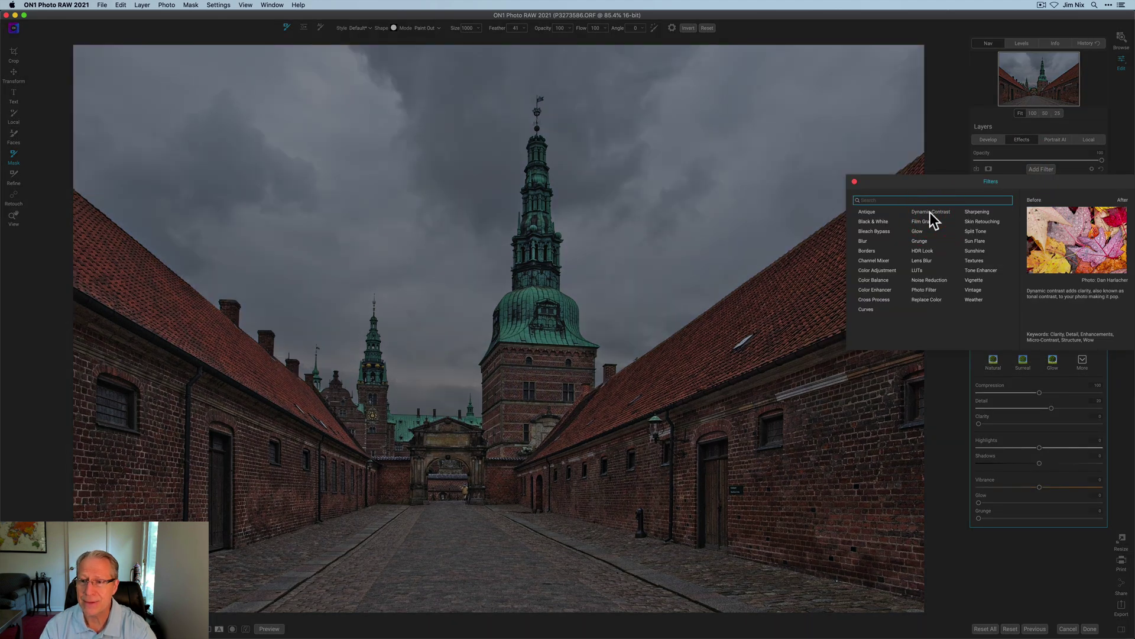
Add a Dynamic Contrast filter masked to the buildings with the pasted mask, comparing it on and off
{"action": "left_click", "coordinate": [931, 212]}
{"action": "left_click", "coordinate": [989, 185]}
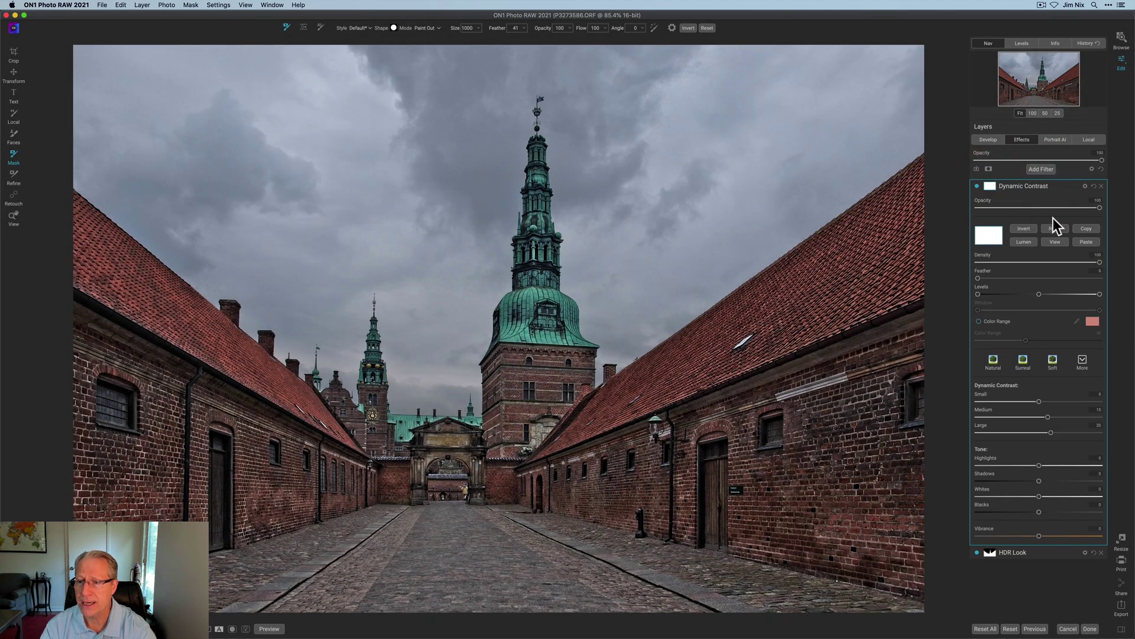
{"action": "left_click", "coordinate": [1085, 242]}
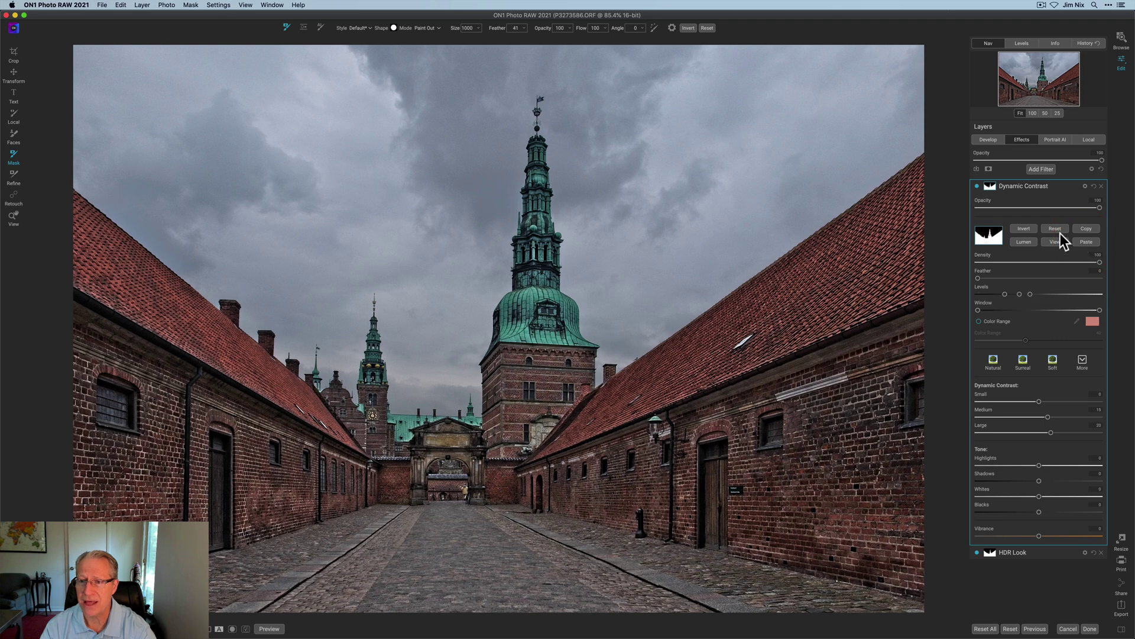
{"action": "left_click", "coordinate": [992, 186]}
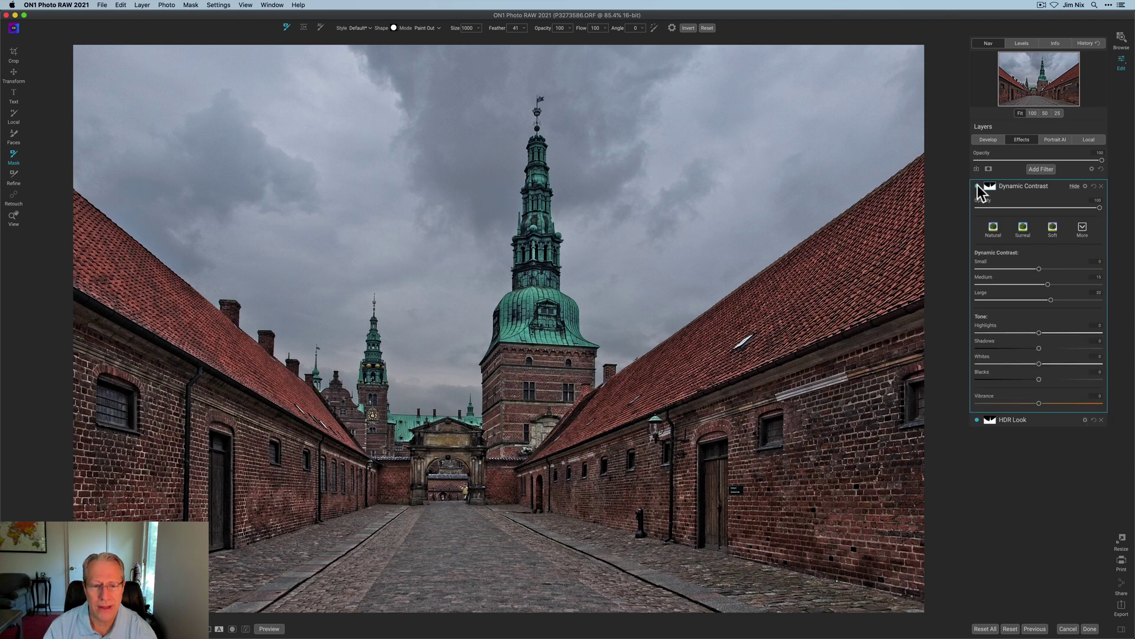
{"action": "left_click", "coordinate": [977, 186]}
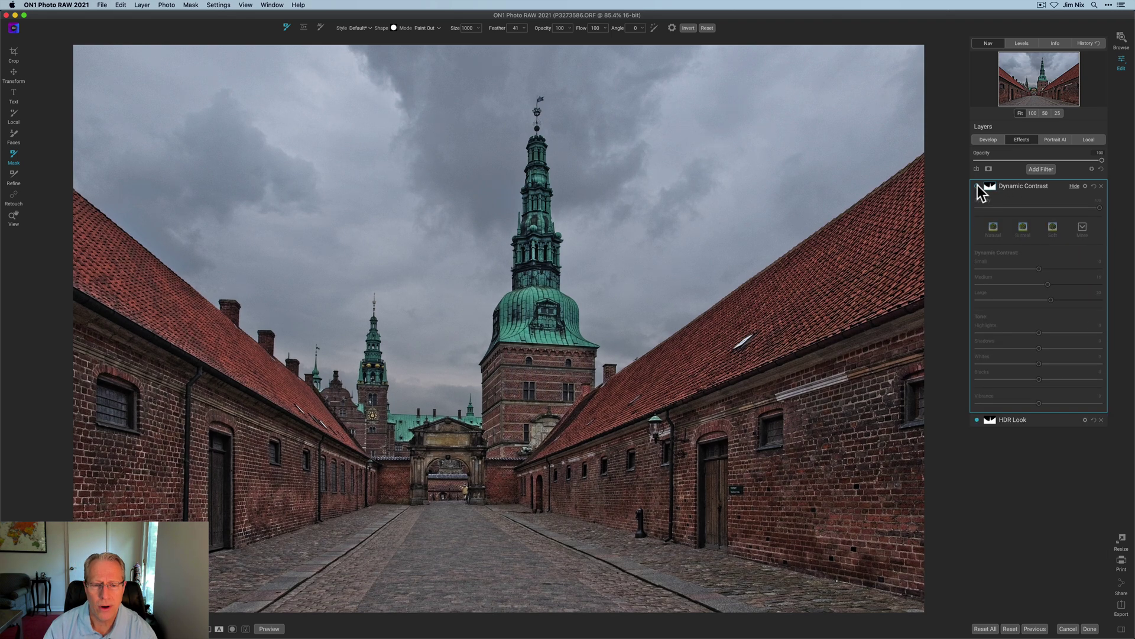
{"action": "left_click", "coordinate": [977, 186]}
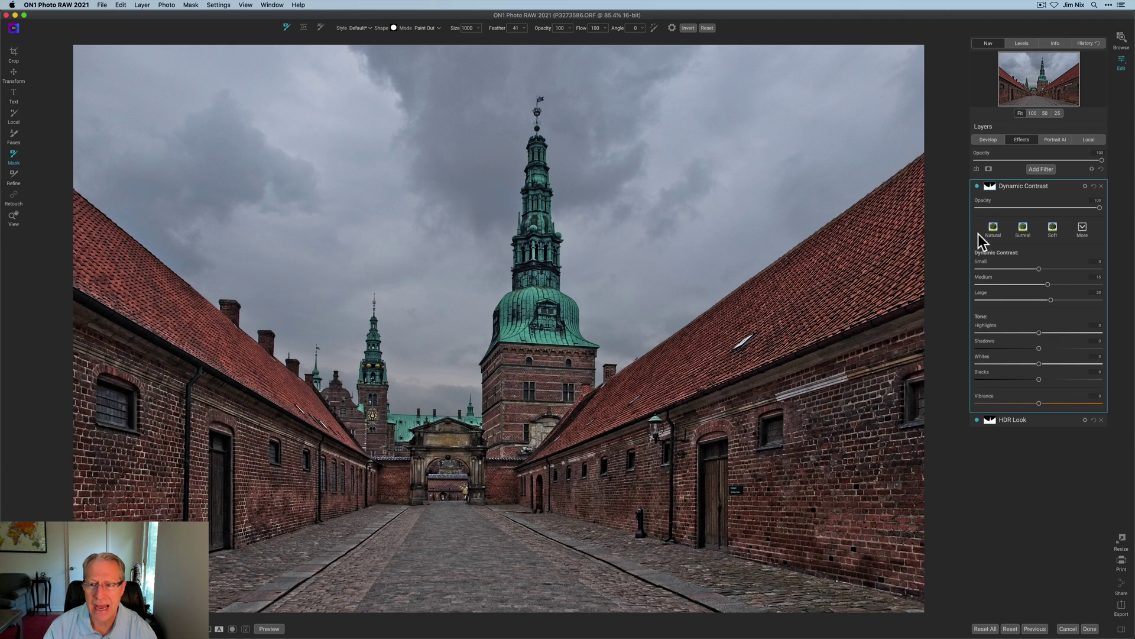
{"action": "left_click", "coordinate": [1008, 188]}
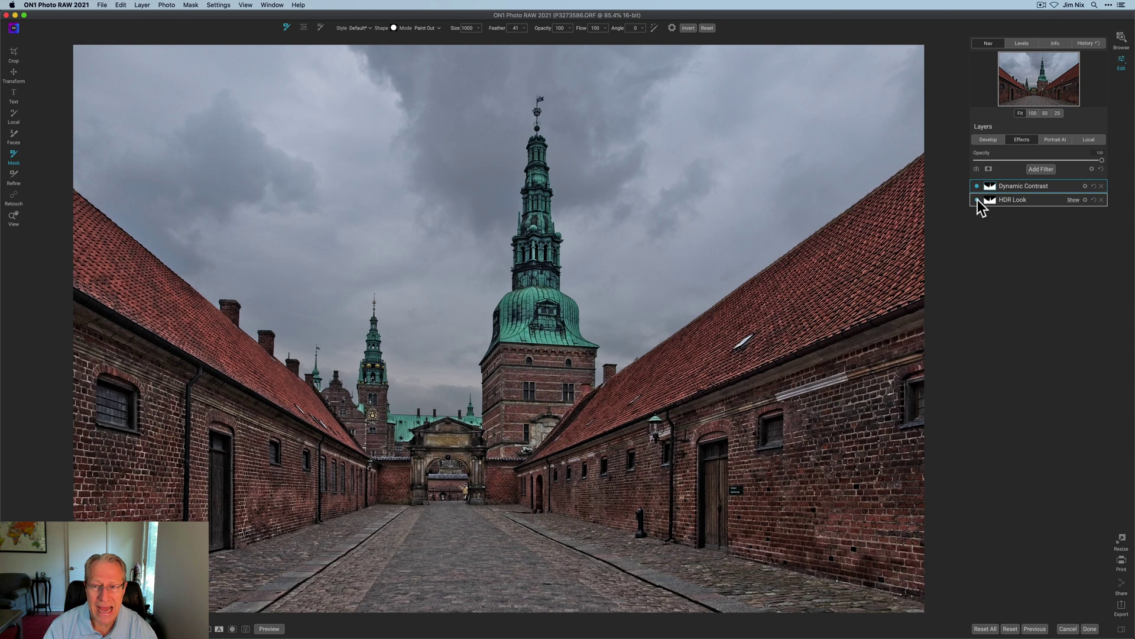
{"action": "left_click", "coordinate": [976, 186]}
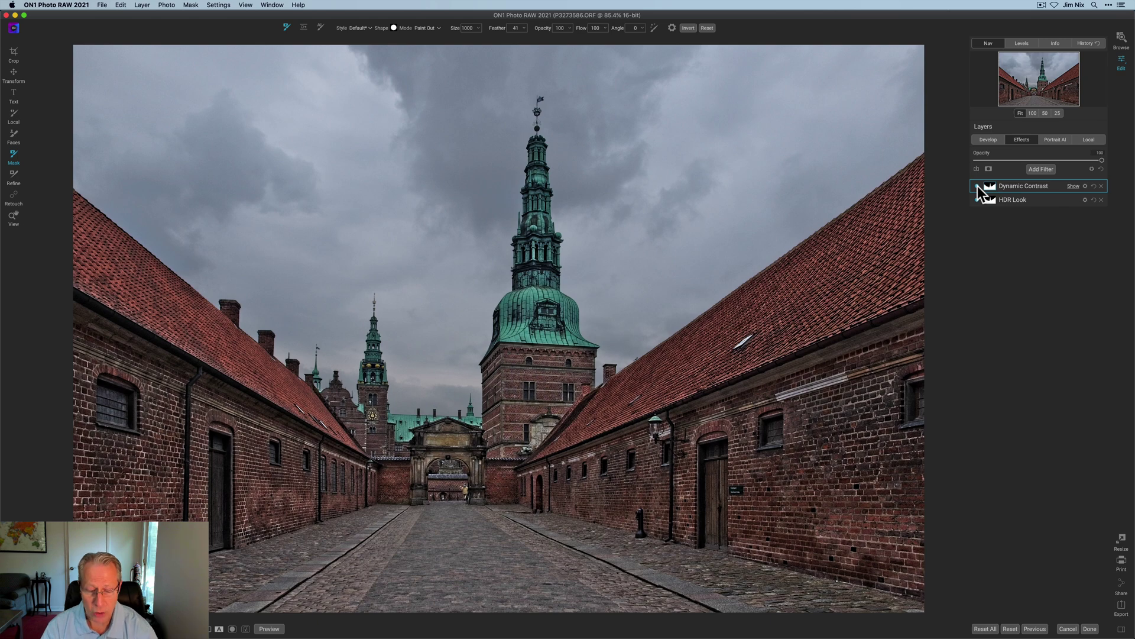
{"action": "left_click", "coordinate": [1035, 169]}
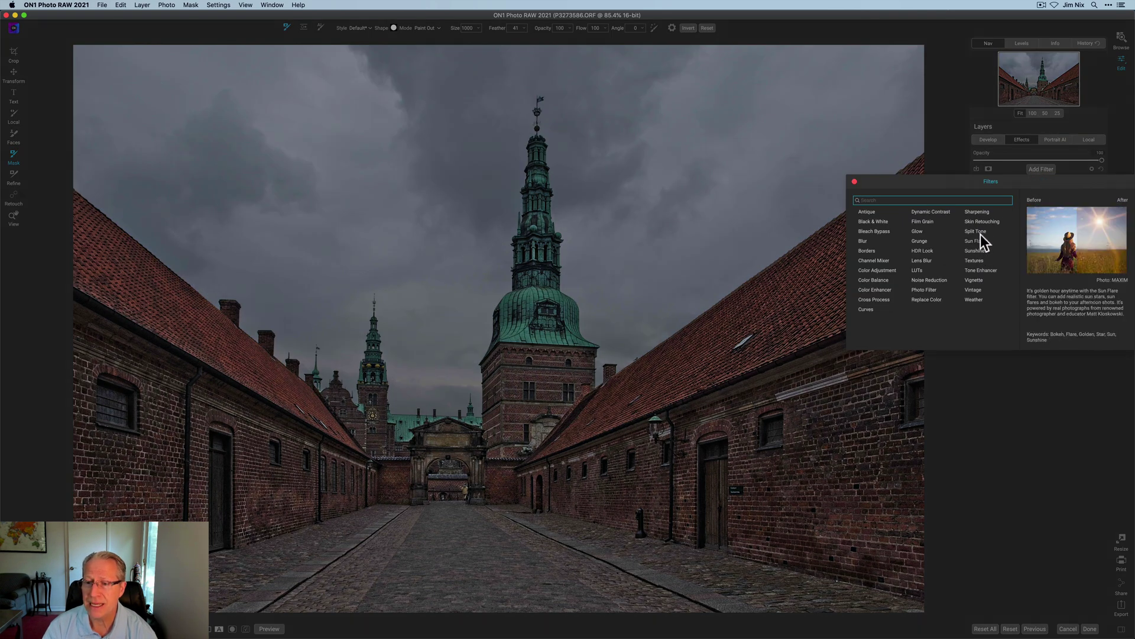
Add a blue Photo Filter whose pasted, inverted mask covers only the sky
{"action": "left_click", "coordinate": [925, 291]}
{"action": "left_click", "coordinate": [991, 185]}
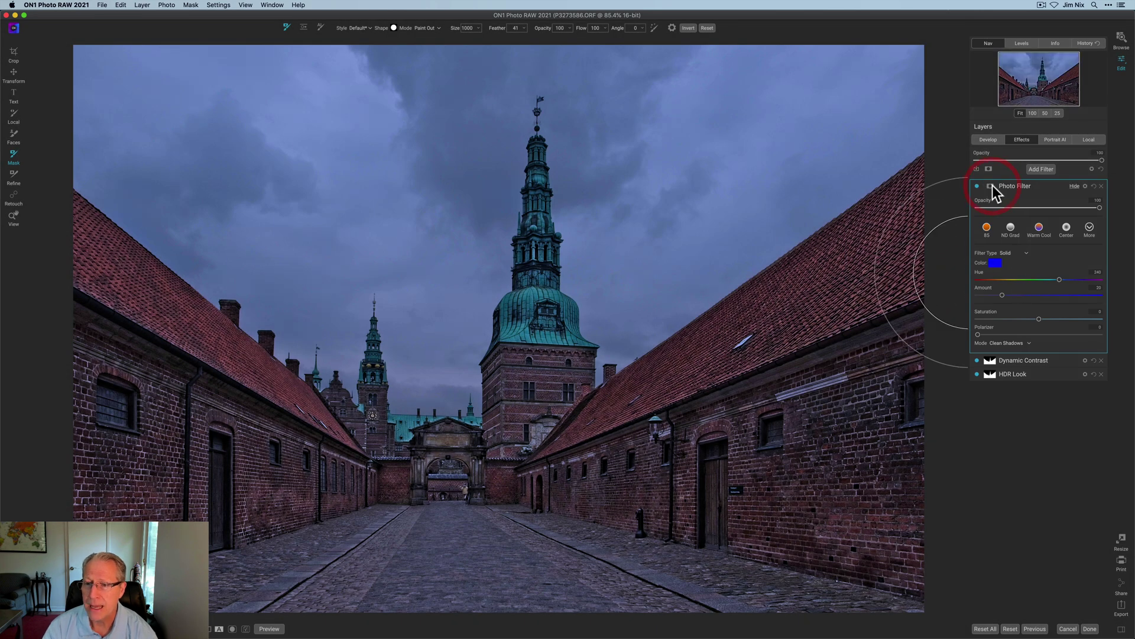
{"action": "left_click", "coordinate": [1082, 241]}
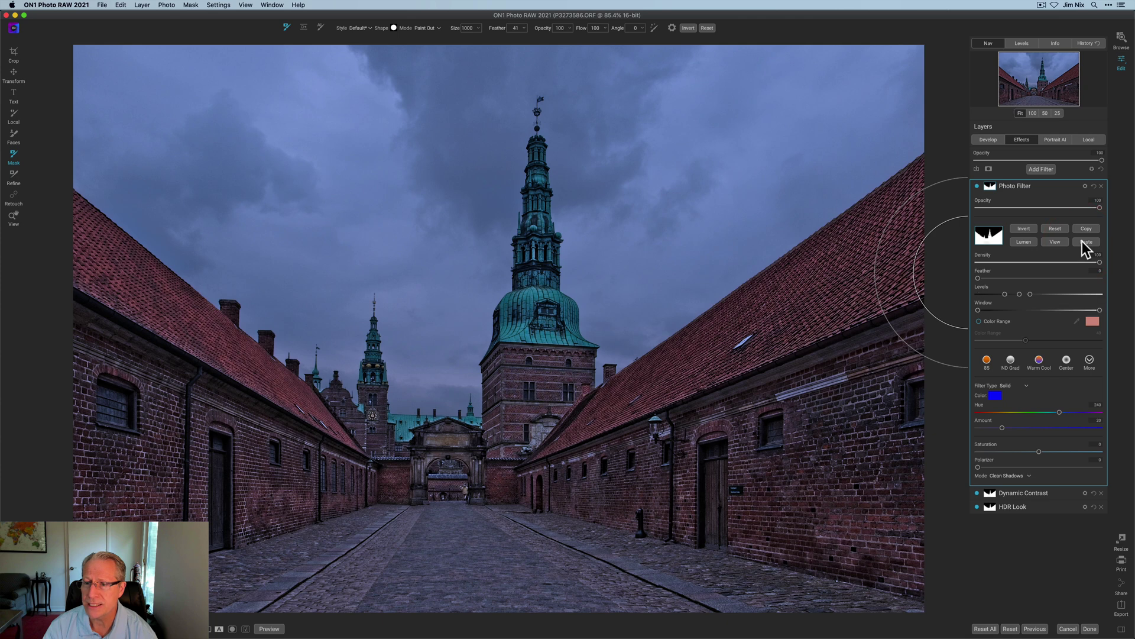
{"action": "left_click", "coordinate": [1025, 229]}
{"action": "left_click", "coordinate": [1024, 229]}
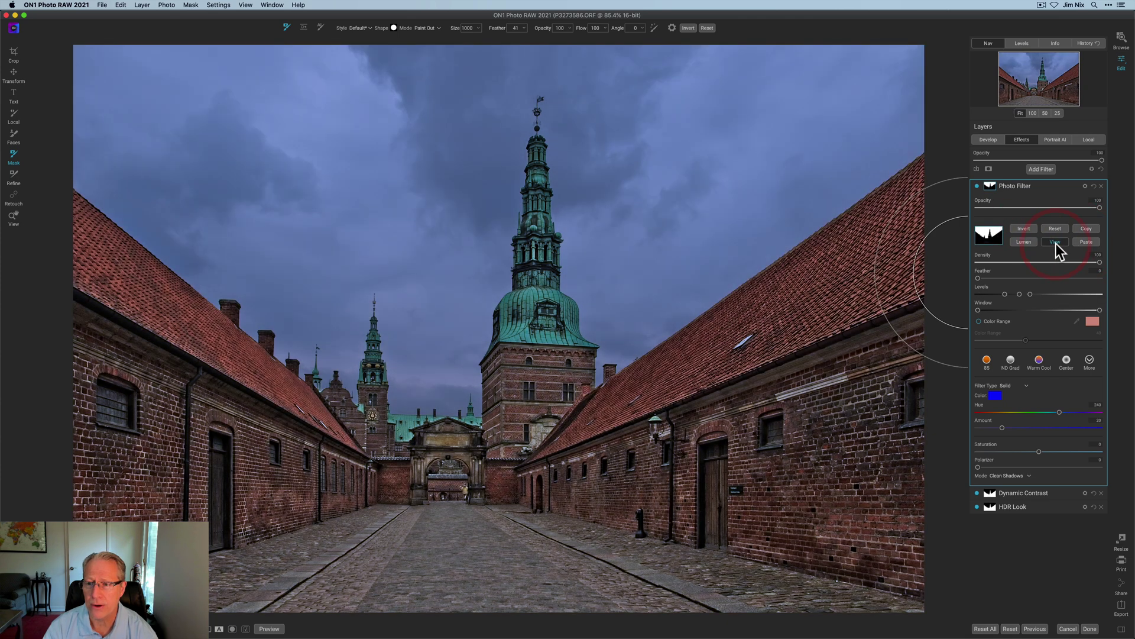
{"action": "left_click", "coordinate": [1056, 244]}
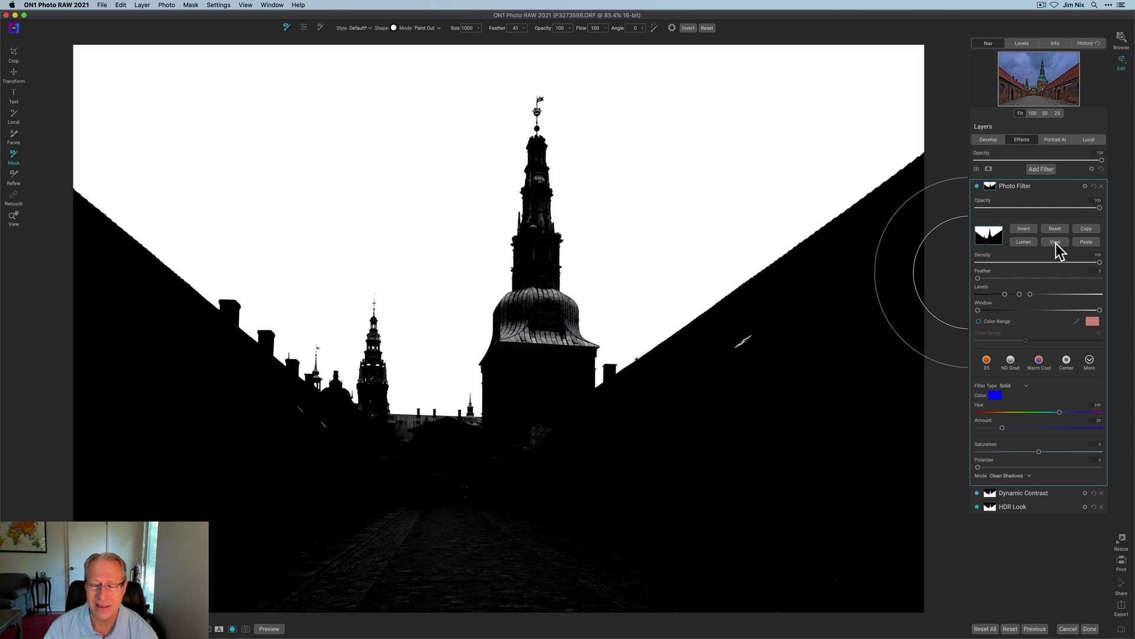
{"action": "left_click", "coordinate": [1056, 244]}
{"action": "left_click", "coordinate": [989, 186]}
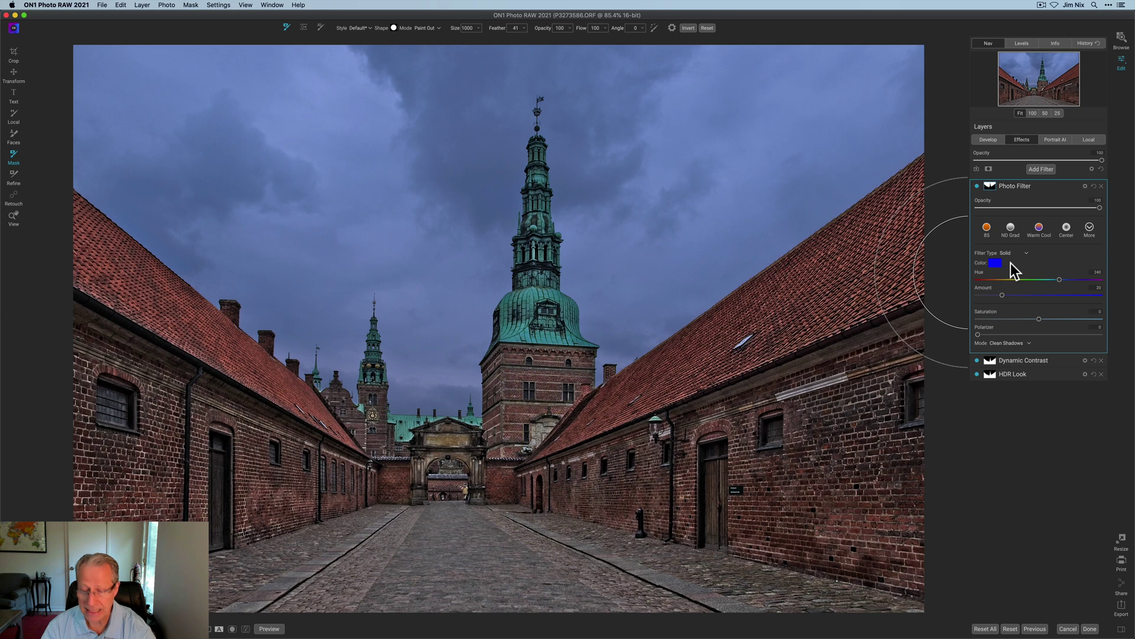
Reduce the Photo Filter Amount from 20 to 9, compare, and copy the sky mask
{"action": "left_click_drag", "start_coordinate": [1002, 296], "coordinate": [987, 294]}
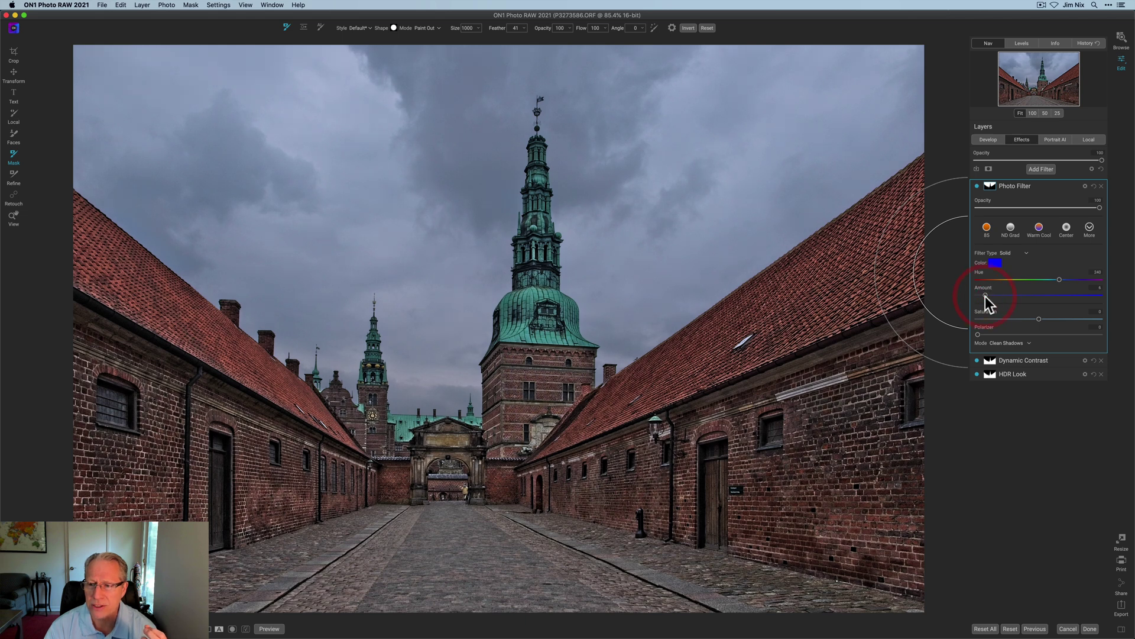
{"action": "left_click", "coordinate": [977, 185]}
{"action": "left_click", "coordinate": [977, 185]}
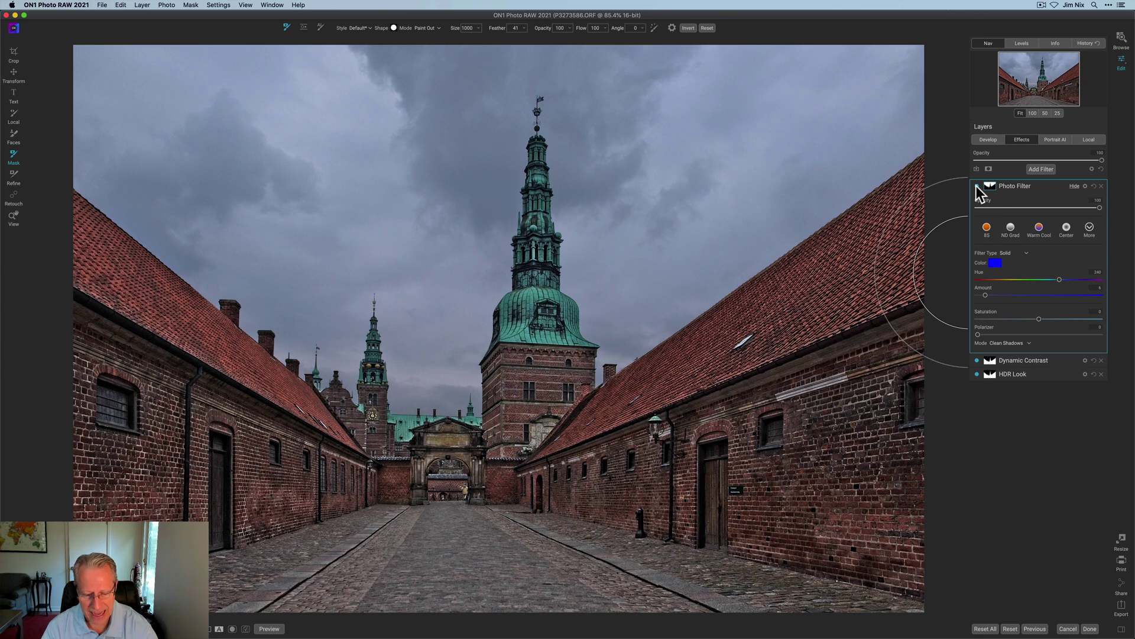
{"action": "left_click", "coordinate": [990, 185]}
{"action": "left_click", "coordinate": [1086, 229]}
{"action": "left_click", "coordinate": [1040, 170]}
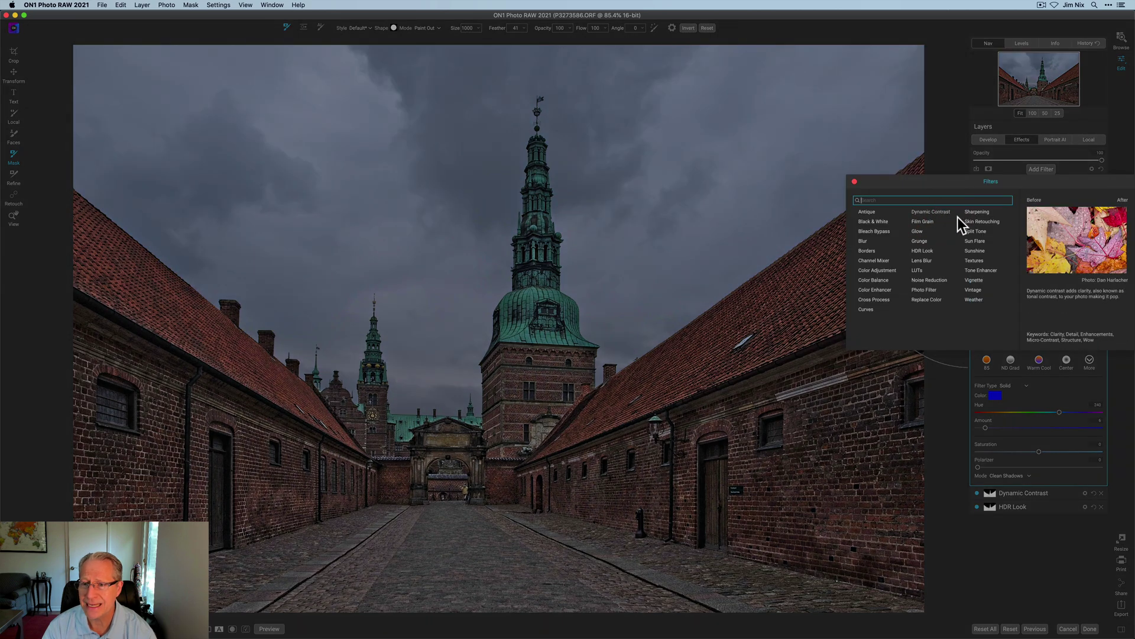
Add a second Dynamic Contrast filter using the copied mask, comparing it on and off
{"action": "left_click", "coordinate": [948, 213]}
{"action": "left_click", "coordinate": [1086, 241]}
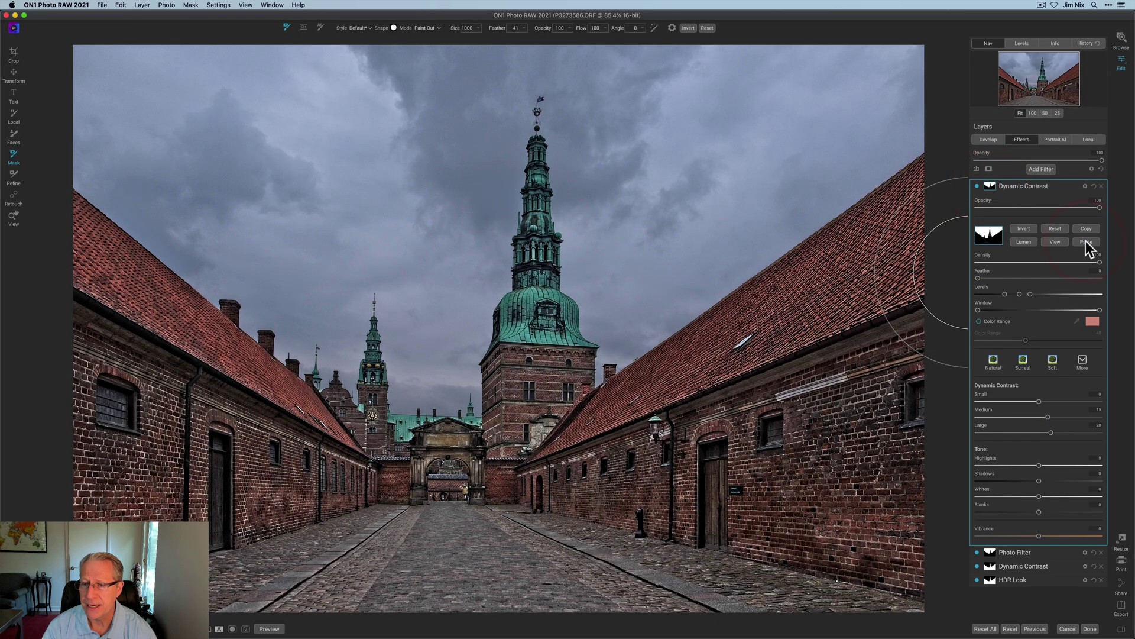
{"action": "left_click", "coordinate": [992, 188]}
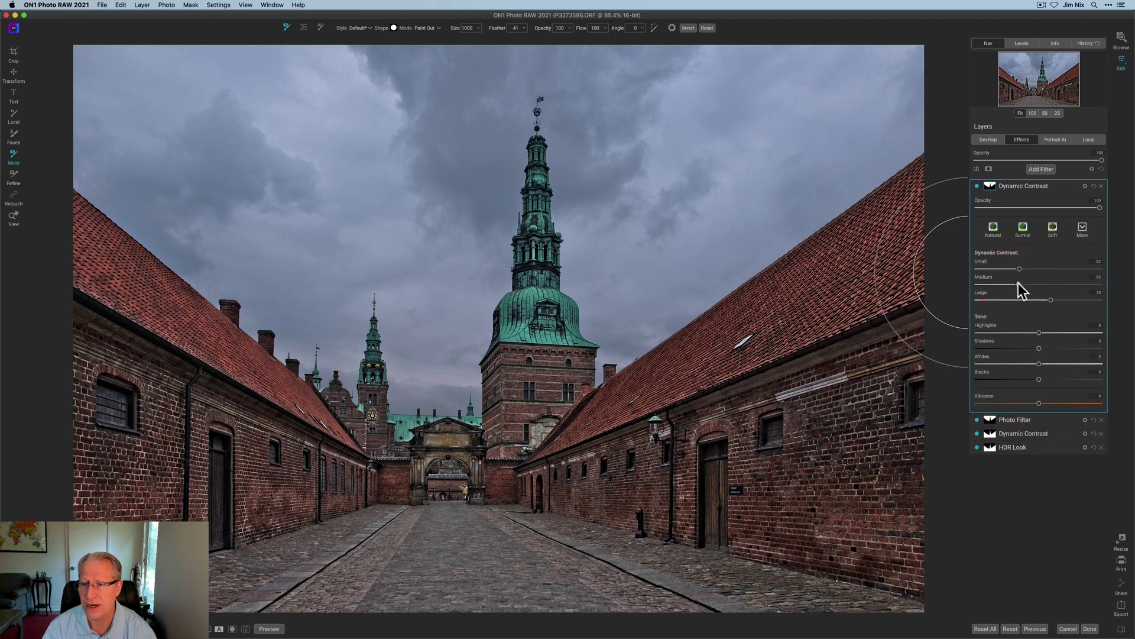
{"action": "left_click", "coordinate": [977, 187]}
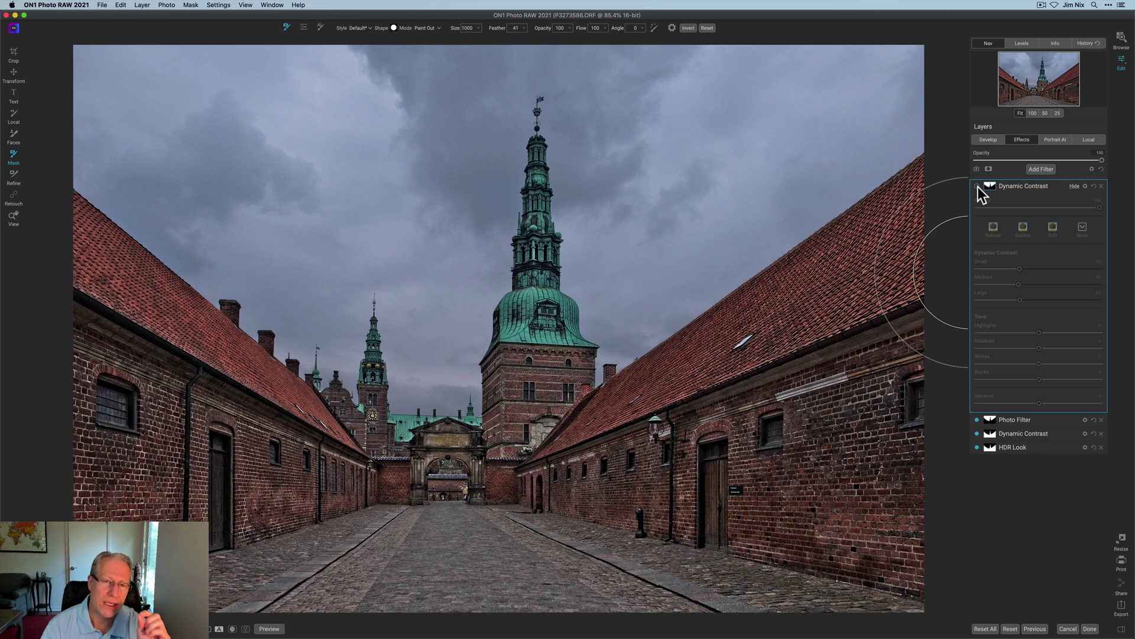
{"action": "left_click", "coordinate": [978, 187]}
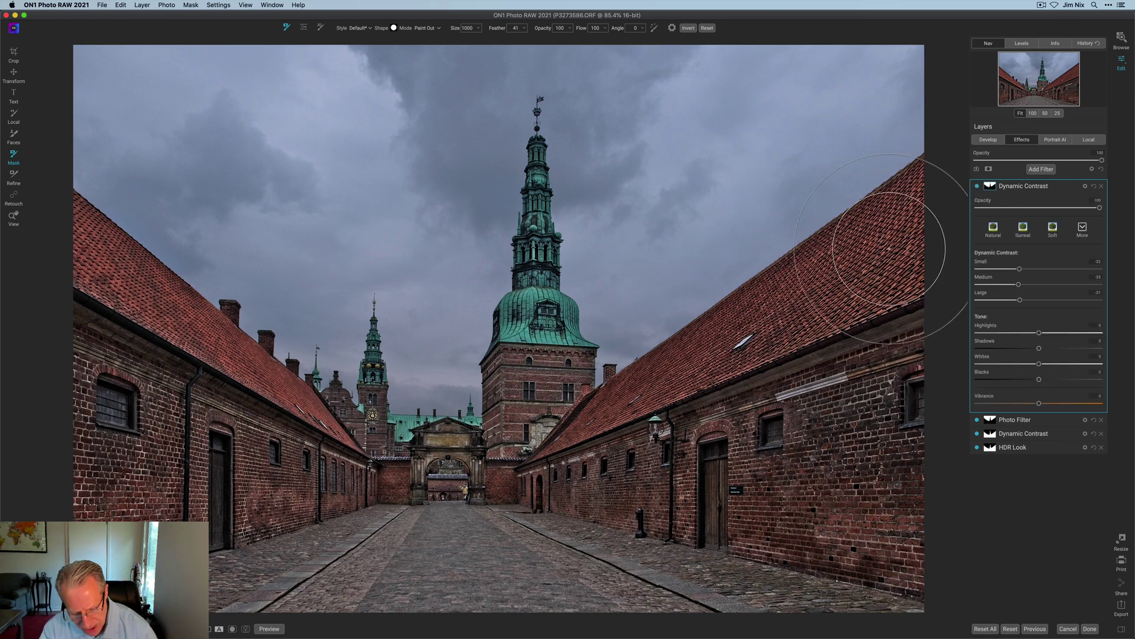
{"action": "key", "text": "z"}
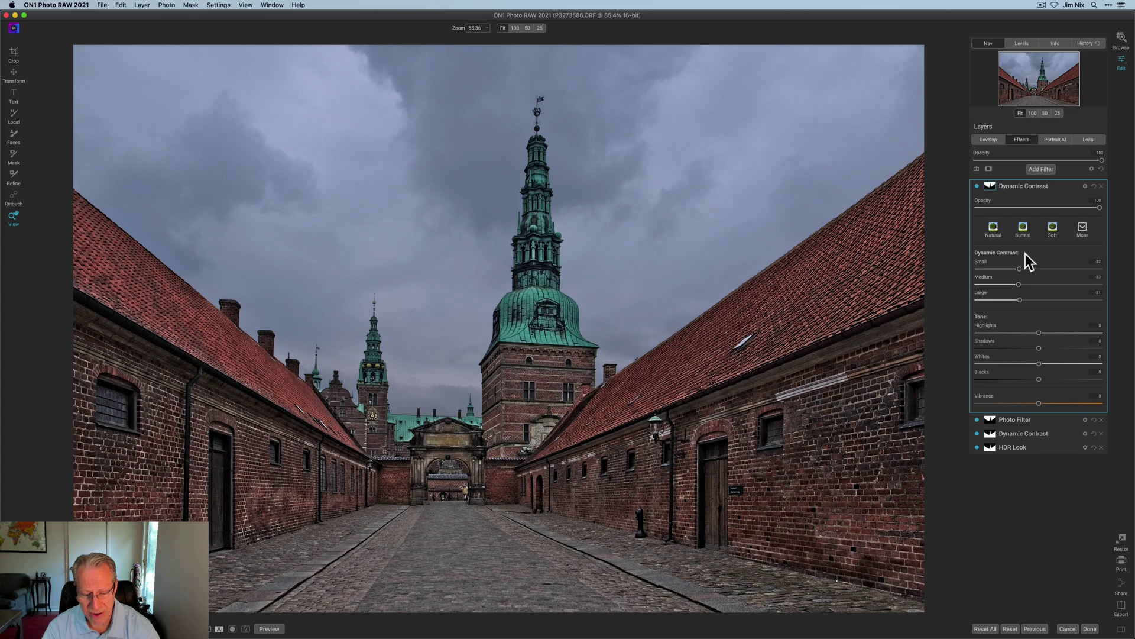
Add a Tone Enhancer filter with Contrast raised, comparing it on and off
{"action": "left_click", "coordinate": [1040, 170]}
{"action": "left_click", "coordinate": [980, 272]}
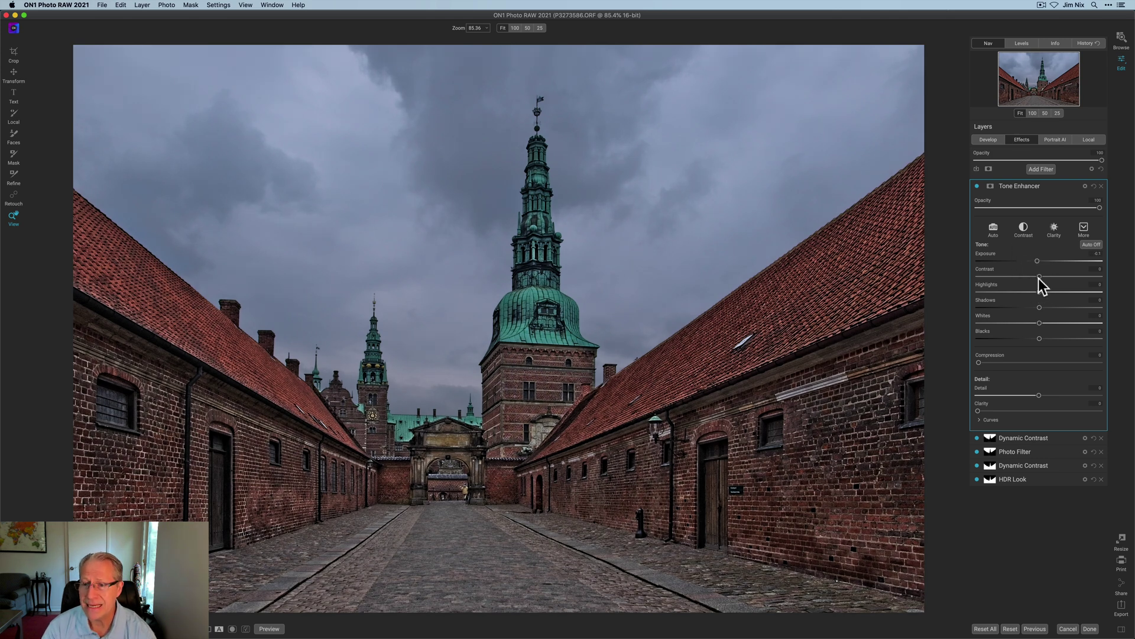
{"action": "left_click_drag", "start_coordinate": [1039, 277], "coordinate": [1055, 277]}
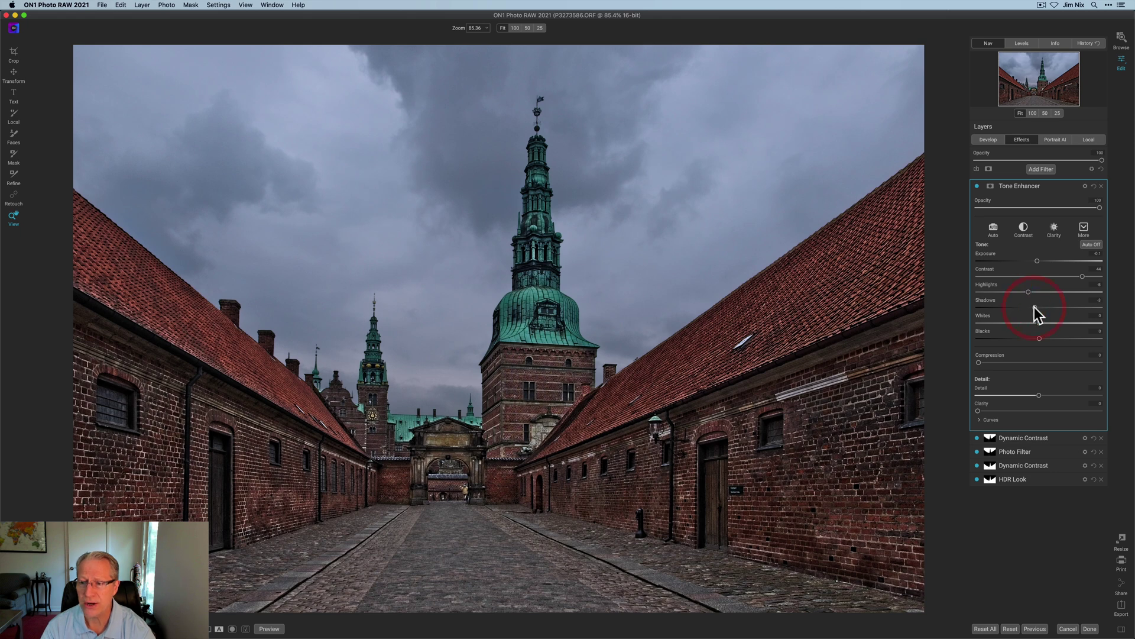
{"action": "left_click", "coordinate": [978, 186]}
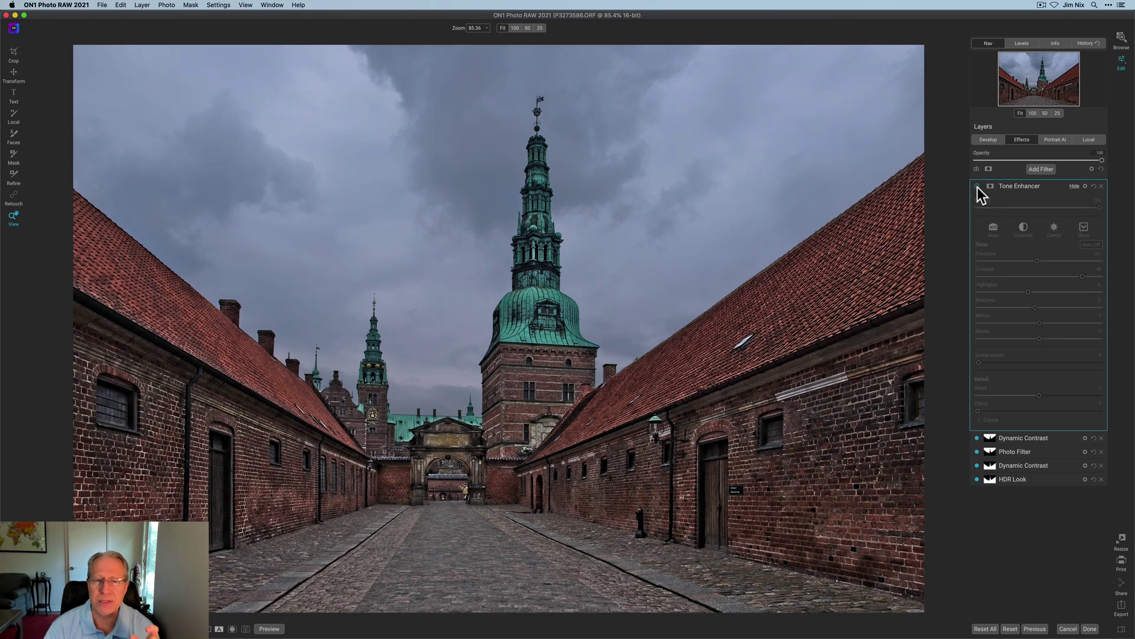
{"action": "left_click", "coordinate": [978, 187]}
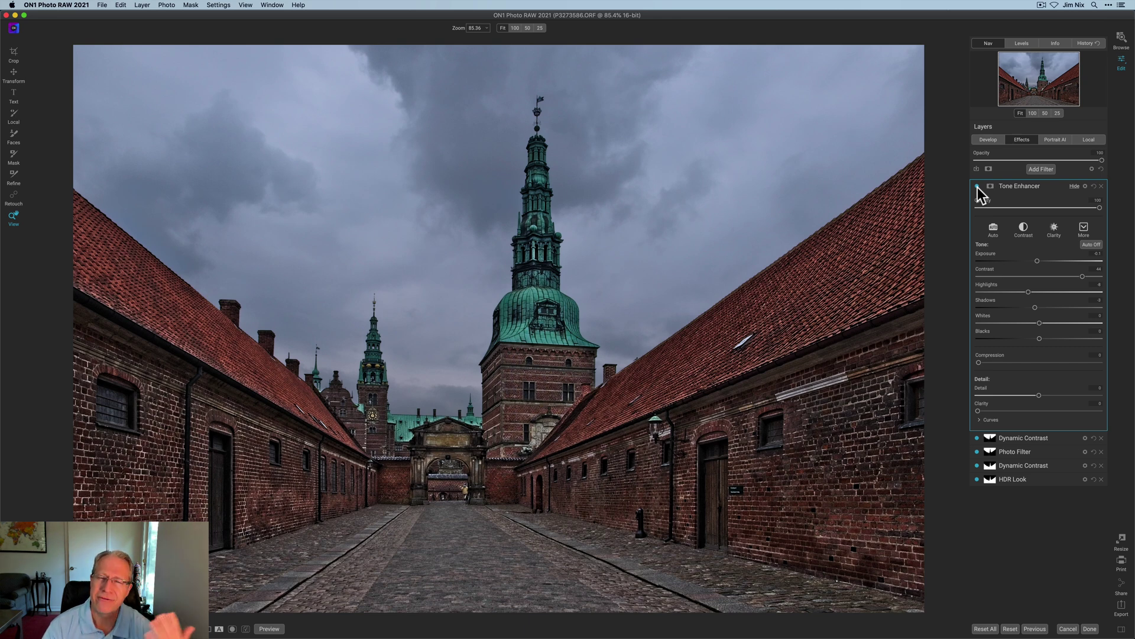
Add a LUTs filter set to the Comfort colour-grading LUT
{"action": "left_click", "coordinate": [1042, 169]}
{"action": "left_click", "coordinate": [918, 273]}
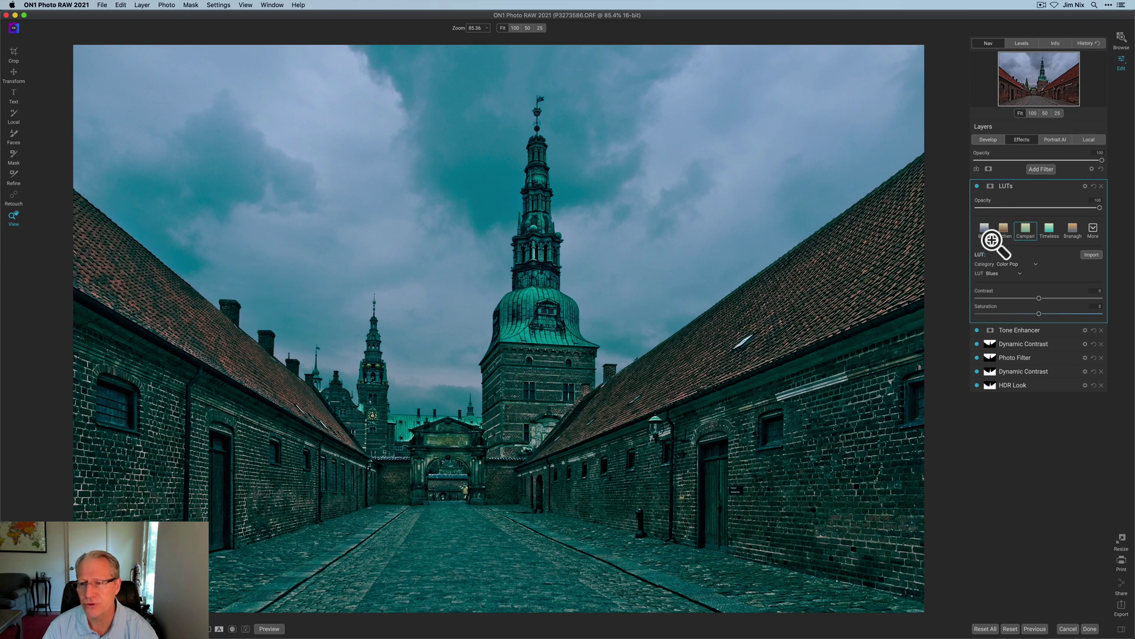
{"action": "left_click", "coordinate": [1093, 230]}
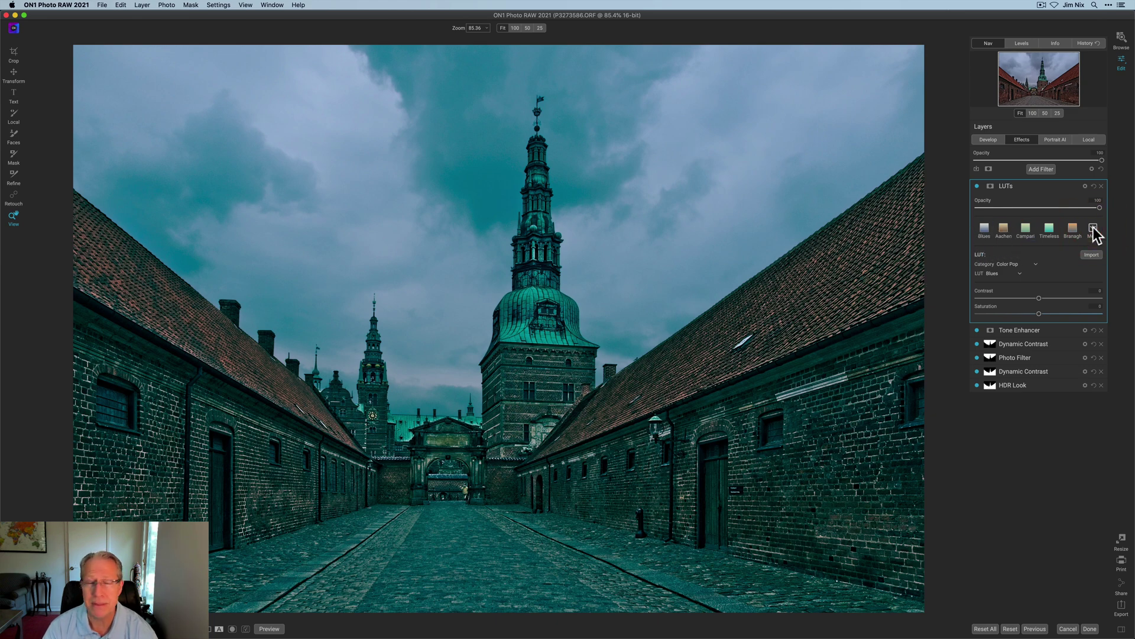
{"action": "left_click", "coordinate": [1093, 231]}
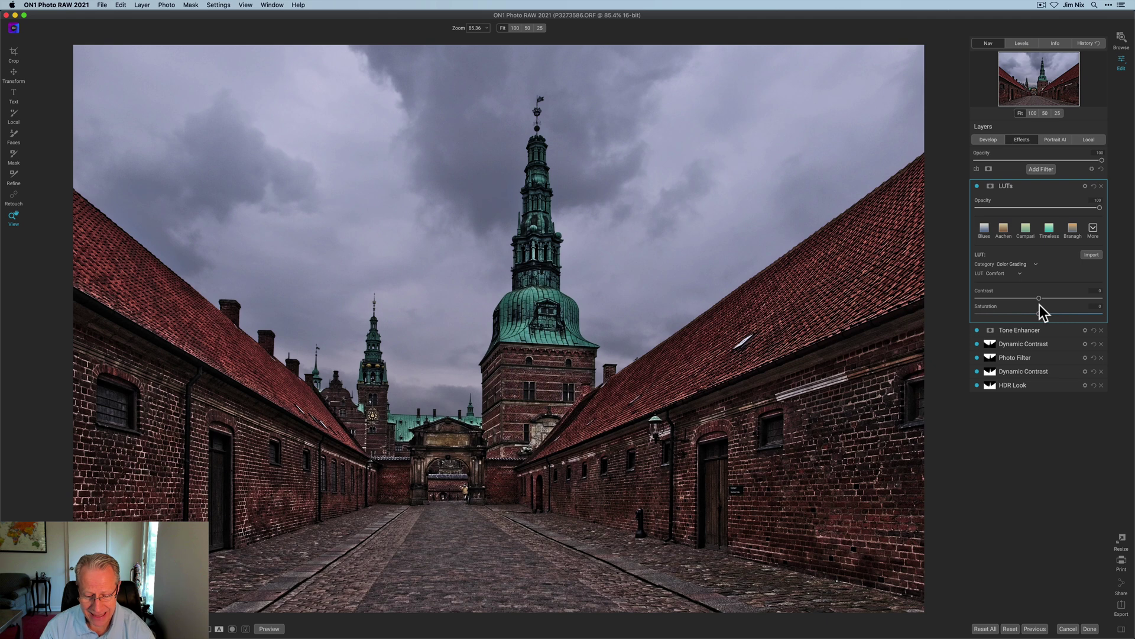
Limit the Comfort LUT with a luminosity mask, preview it, and compare the effect on/off
{"action": "left_click", "coordinate": [993, 187]}
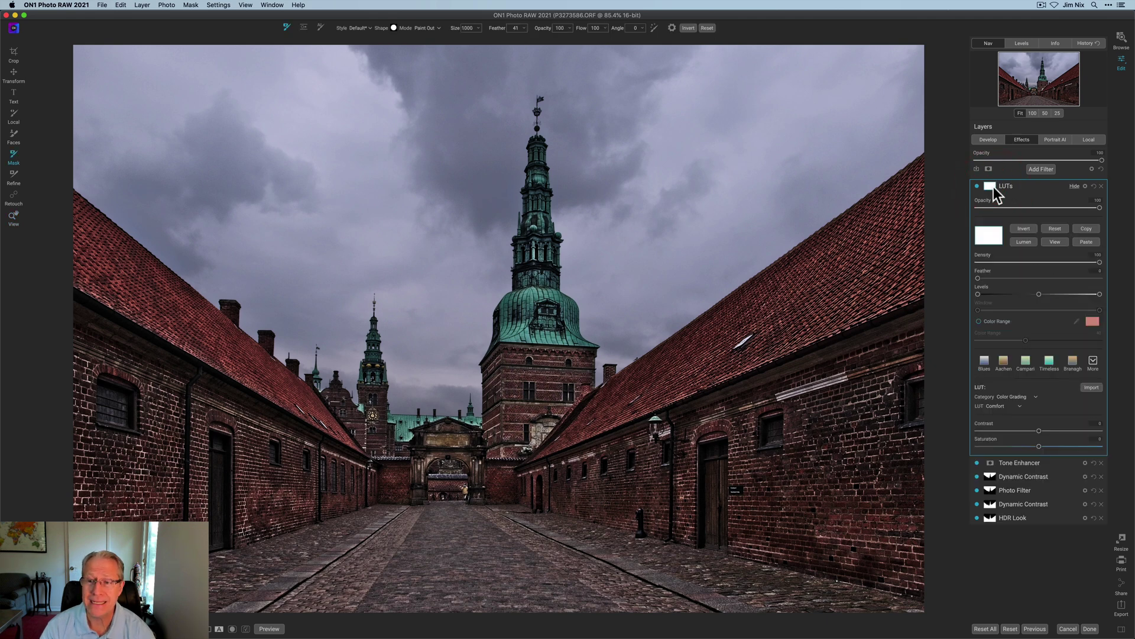
{"action": "left_click", "coordinate": [1027, 243]}
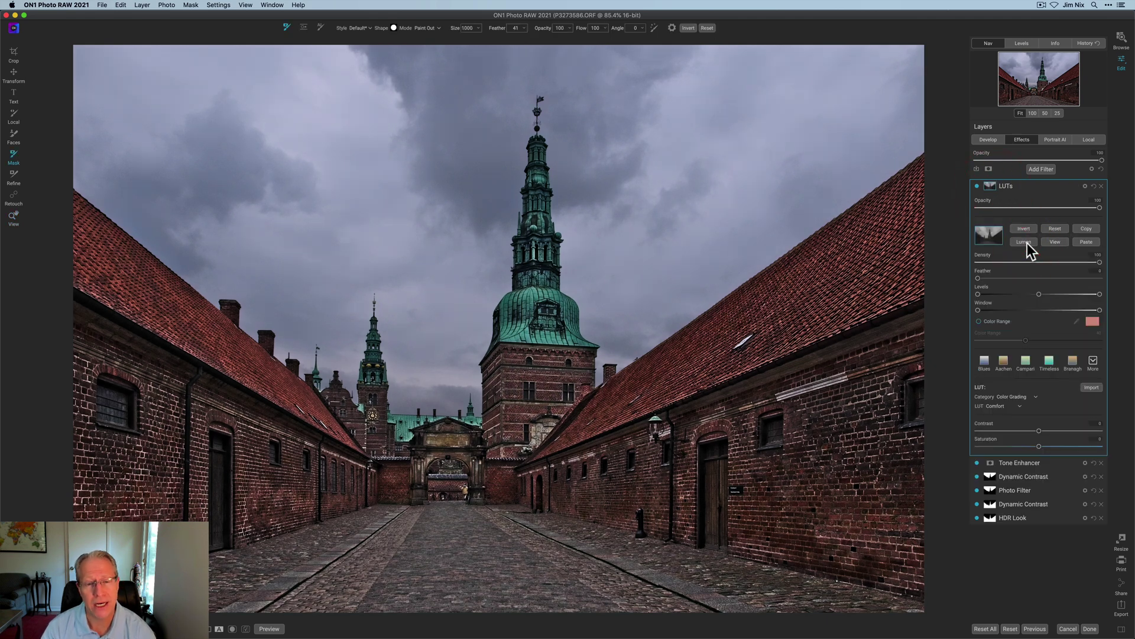
{"action": "left_click", "coordinate": [1059, 242]}
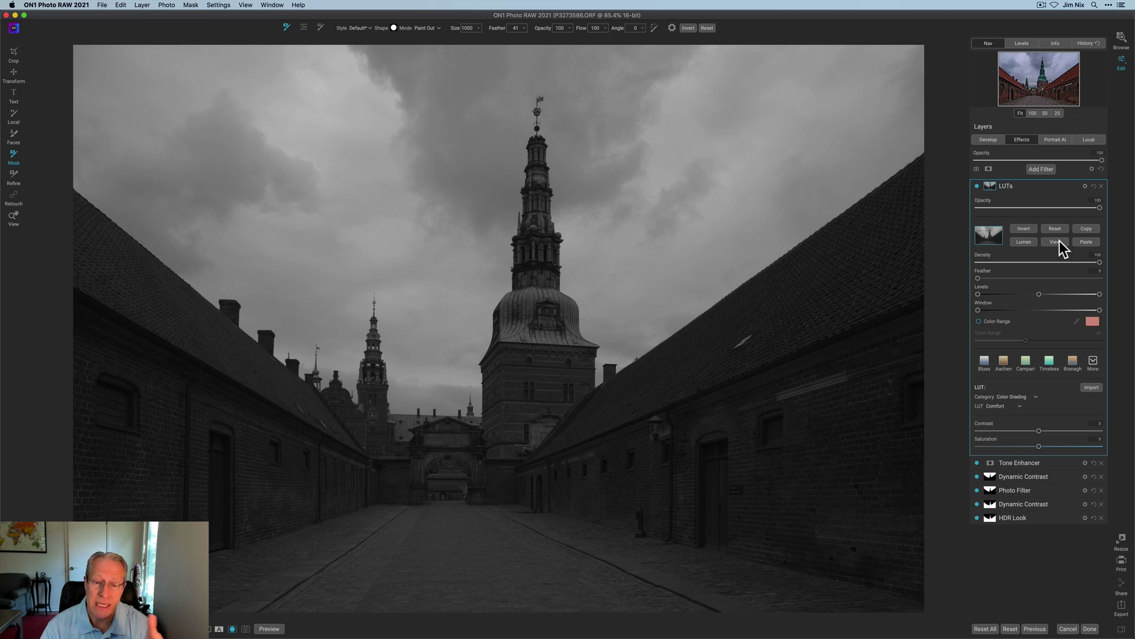
{"action": "left_click", "coordinate": [976, 186]}
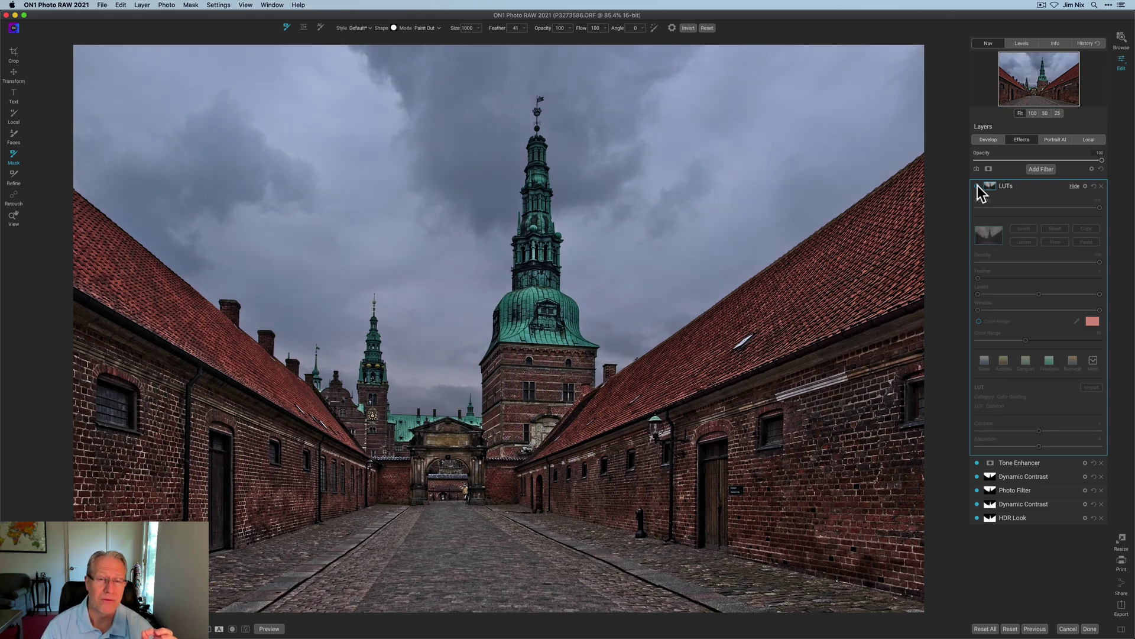
{"action": "left_click", "coordinate": [978, 185]}
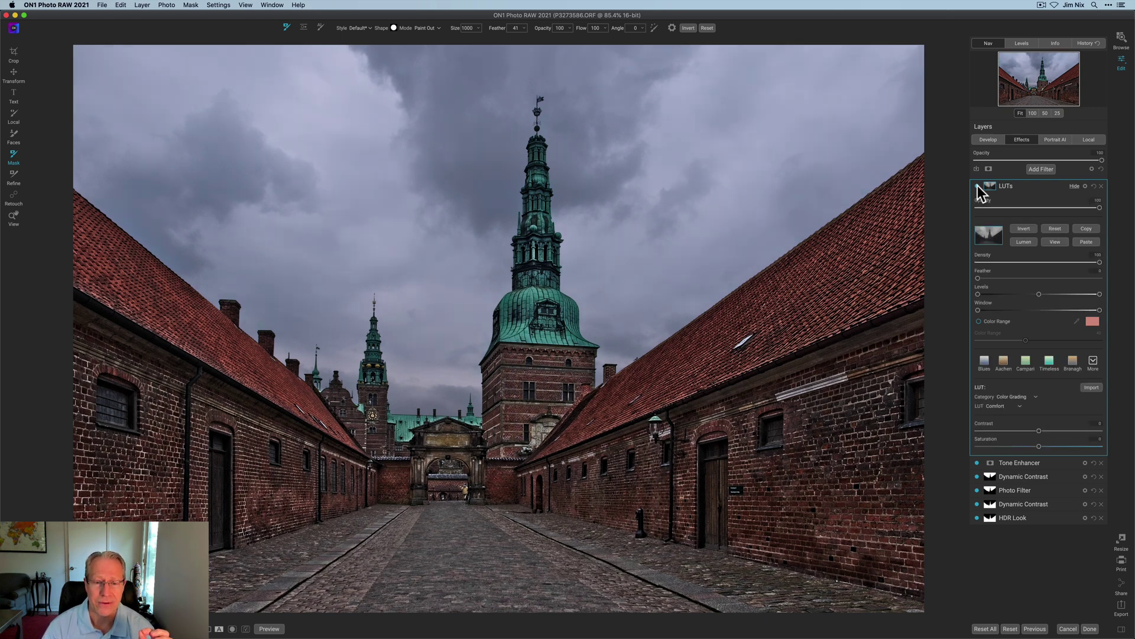
{"action": "left_click", "coordinate": [1025, 187]}
{"action": "left_click", "coordinate": [1038, 170]}
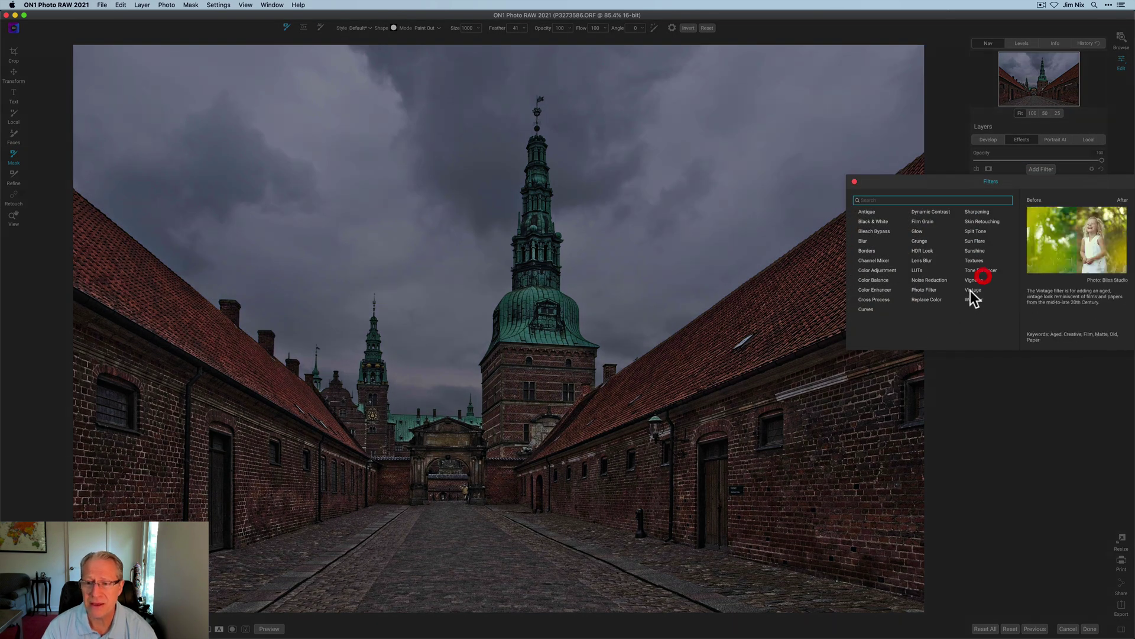
Add a Big Softy Vignette filter, freely placed and centred on the courtyard gateway
{"action": "left_click", "coordinate": [974, 280]}
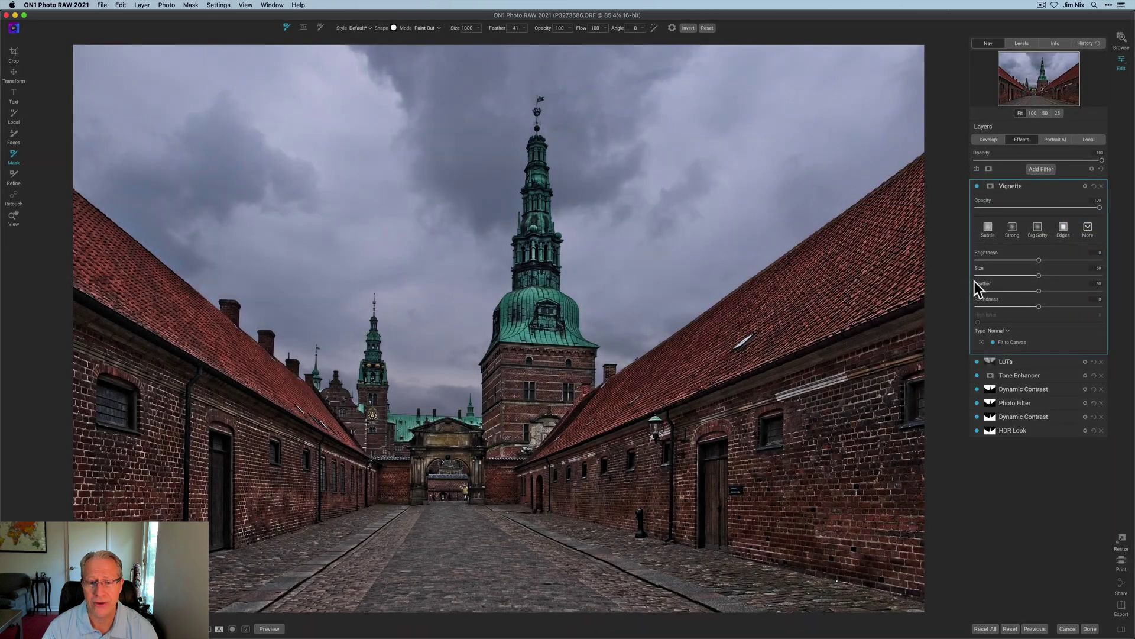
{"action": "left_click", "coordinate": [1038, 228]}
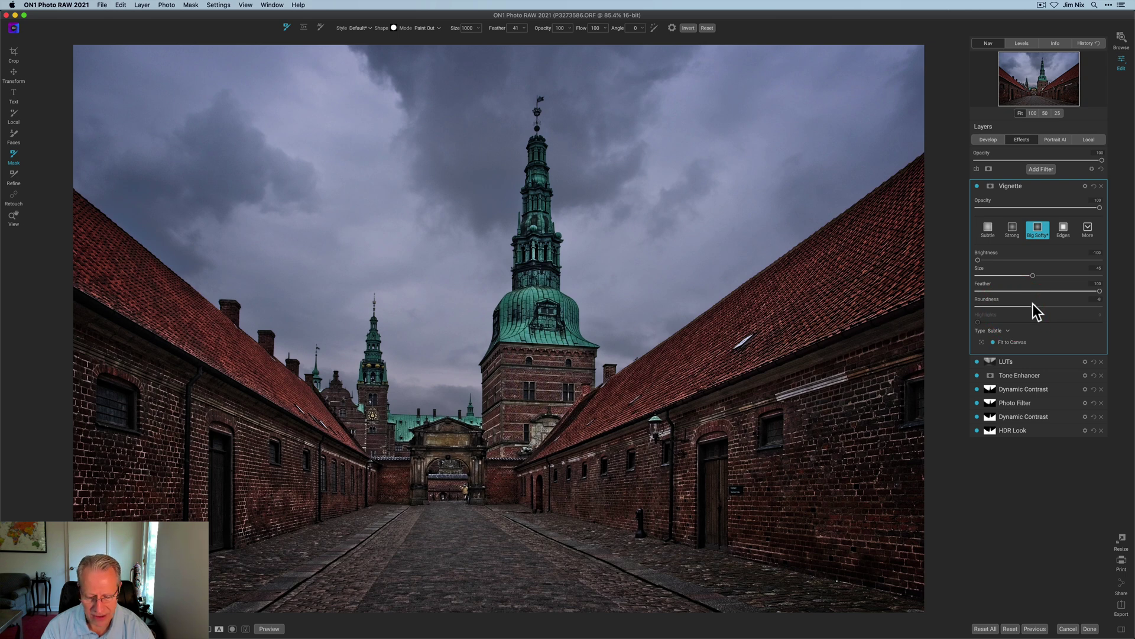
{"action": "left_click", "coordinate": [981, 343]}
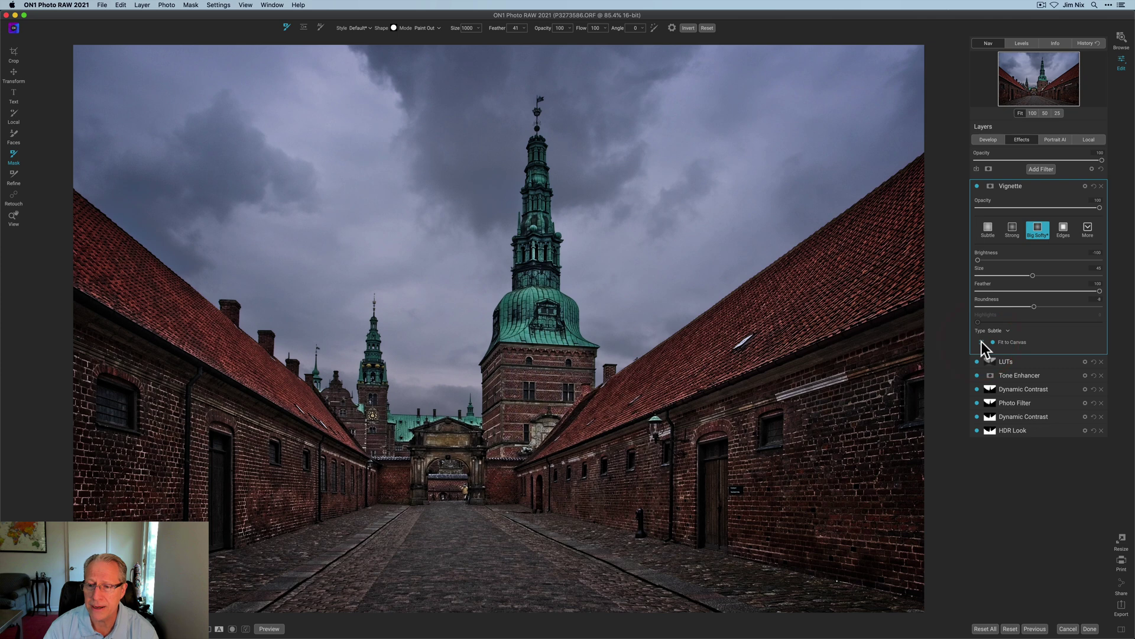
{"action": "left_click", "coordinate": [454, 457]}
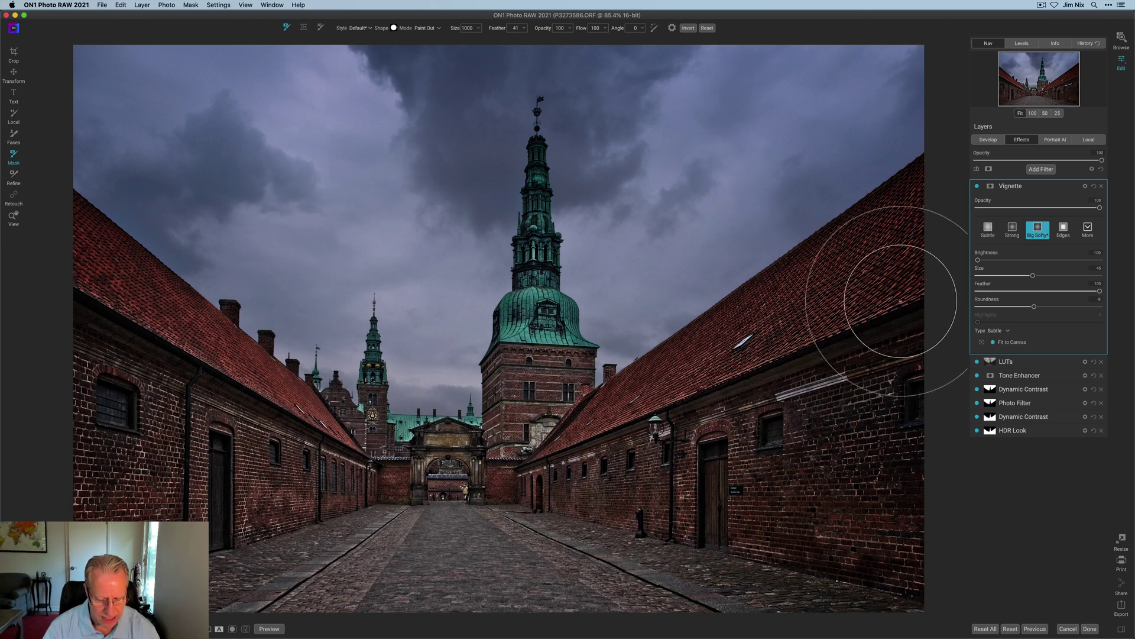
{"action": "key", "text": "z"}
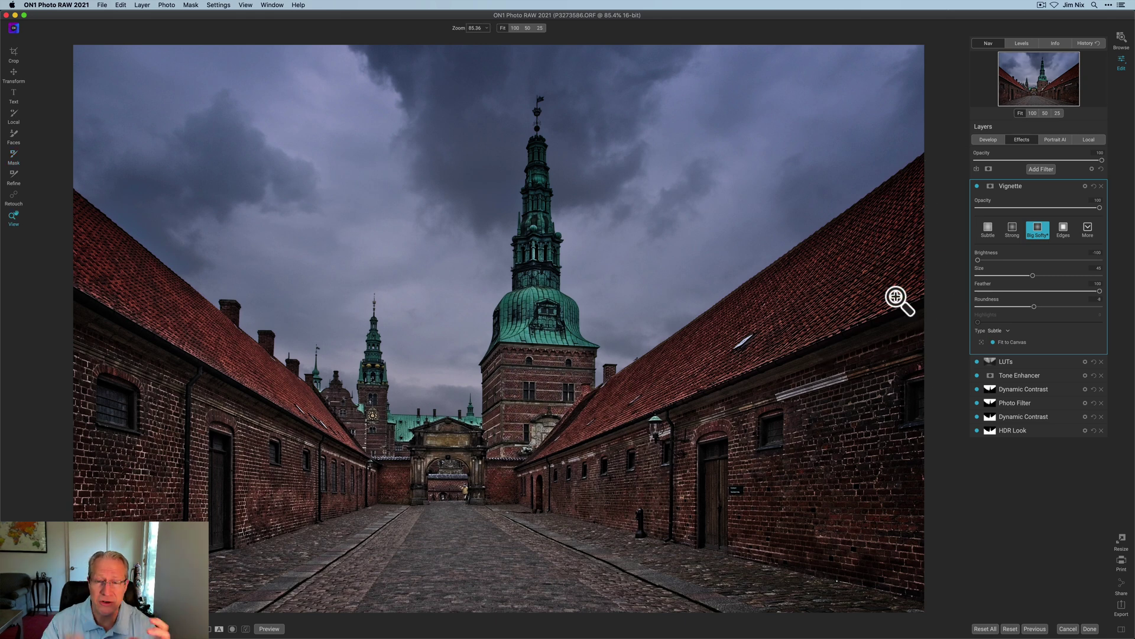
Raise the vignette Brightness to lighten the darkened edges, comparing with it toggled off and on
{"action": "left_click", "coordinate": [977, 186]}
{"action": "left_click", "coordinate": [977, 186]}
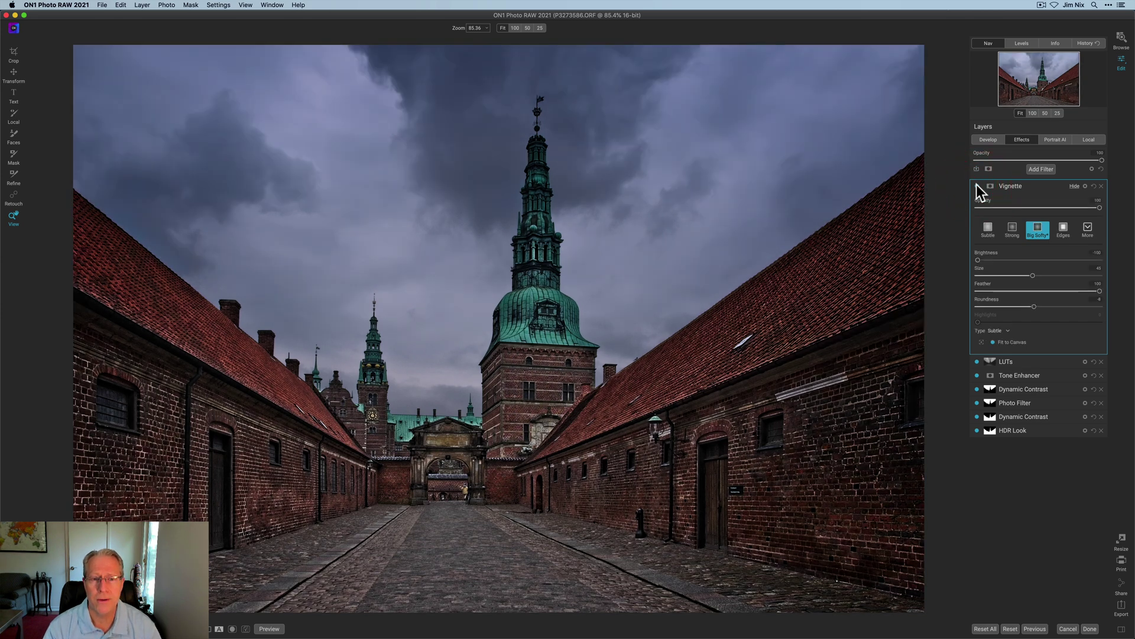
{"action": "left_click_drag", "start_coordinate": [978, 259], "coordinate": [998, 259]}
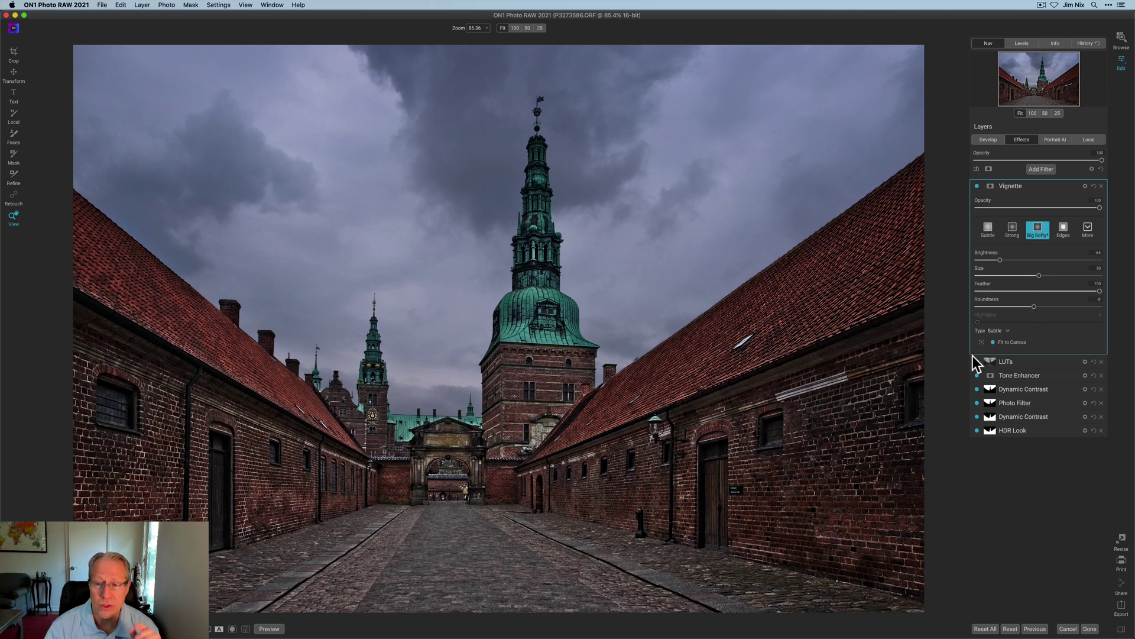
{"action": "left_click", "coordinate": [977, 186]}
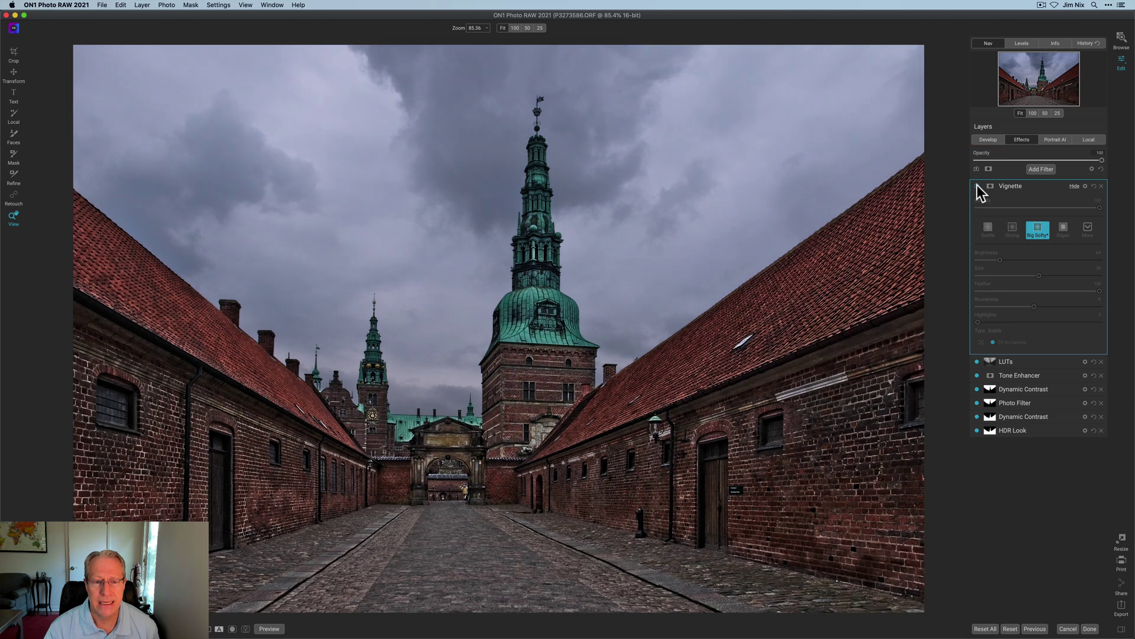
{"action": "left_click", "coordinate": [977, 185]}
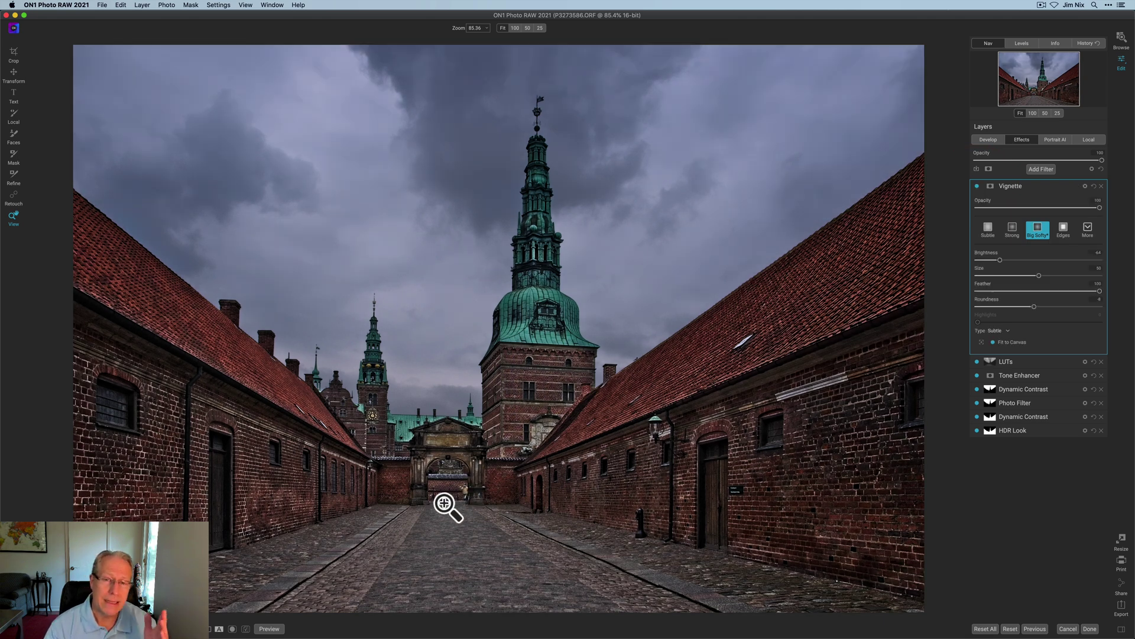
{"action": "left_click", "coordinate": [219, 629]}
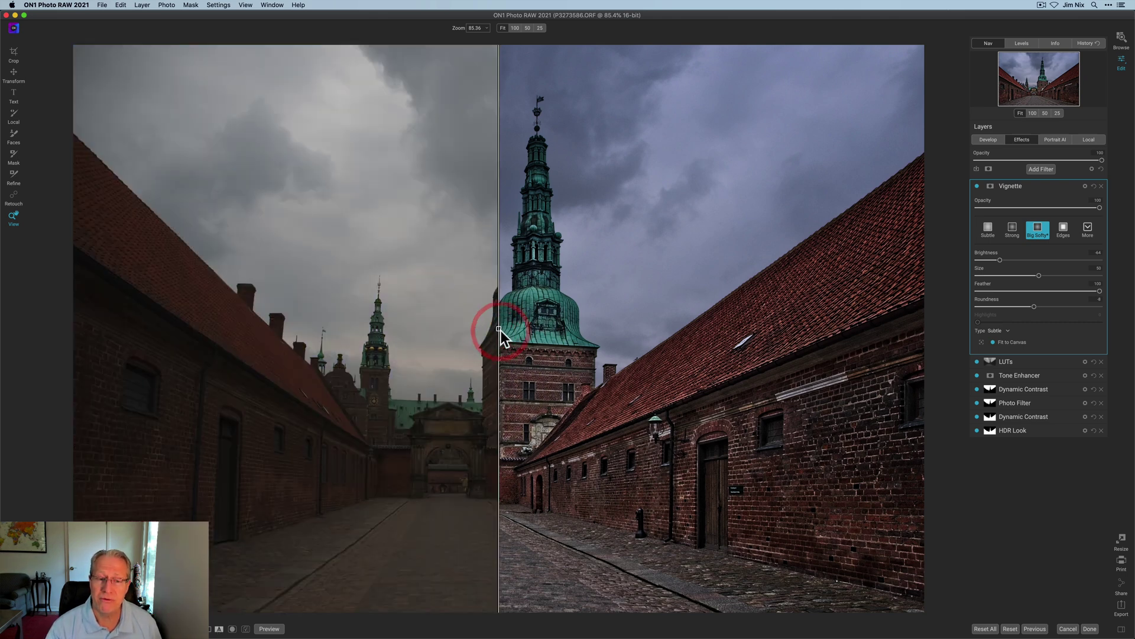
{"action": "left_click_drag", "start_coordinate": [500, 328], "coordinate": [860, 328]}
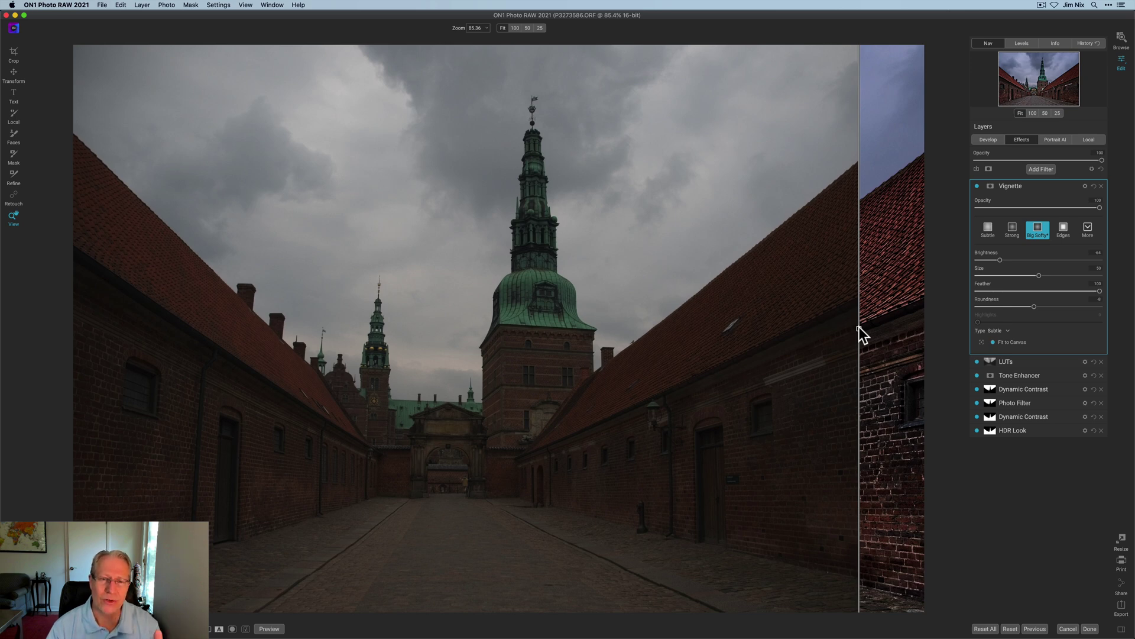
{"action": "left_click_drag", "start_coordinate": [858, 328], "coordinate": [480, 310]}
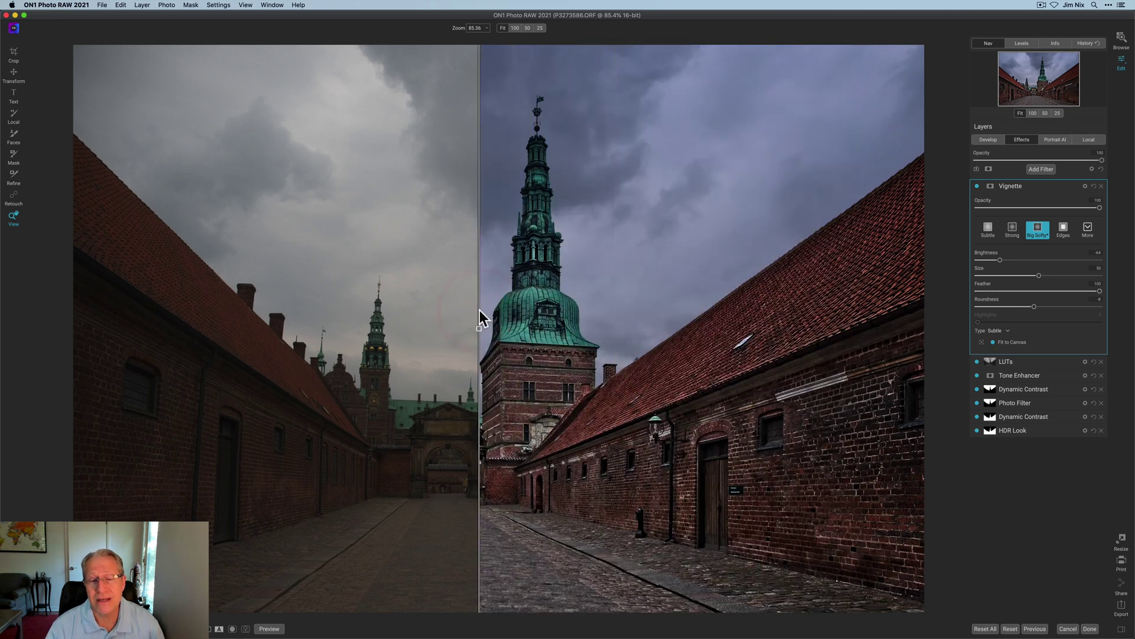
{"action": "left_click", "coordinate": [218, 629]}
{"action": "key", "text": "p"}
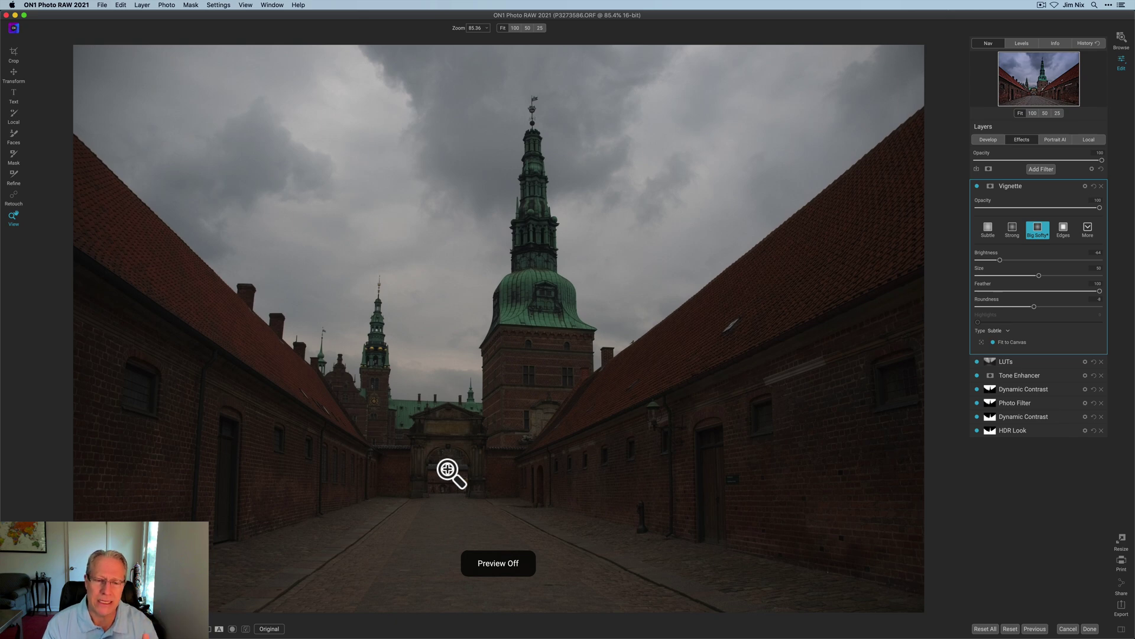
{"action": "key", "text": "p"}
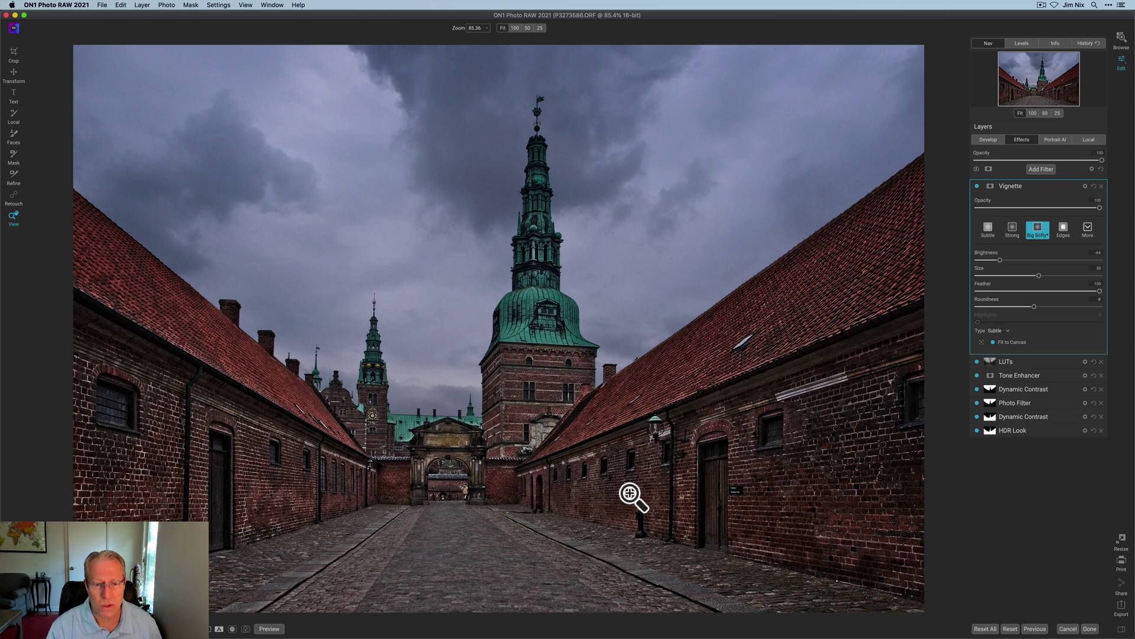
{"action": "key", "text": "backslash"}
{"action": "key", "text": "super+p"}
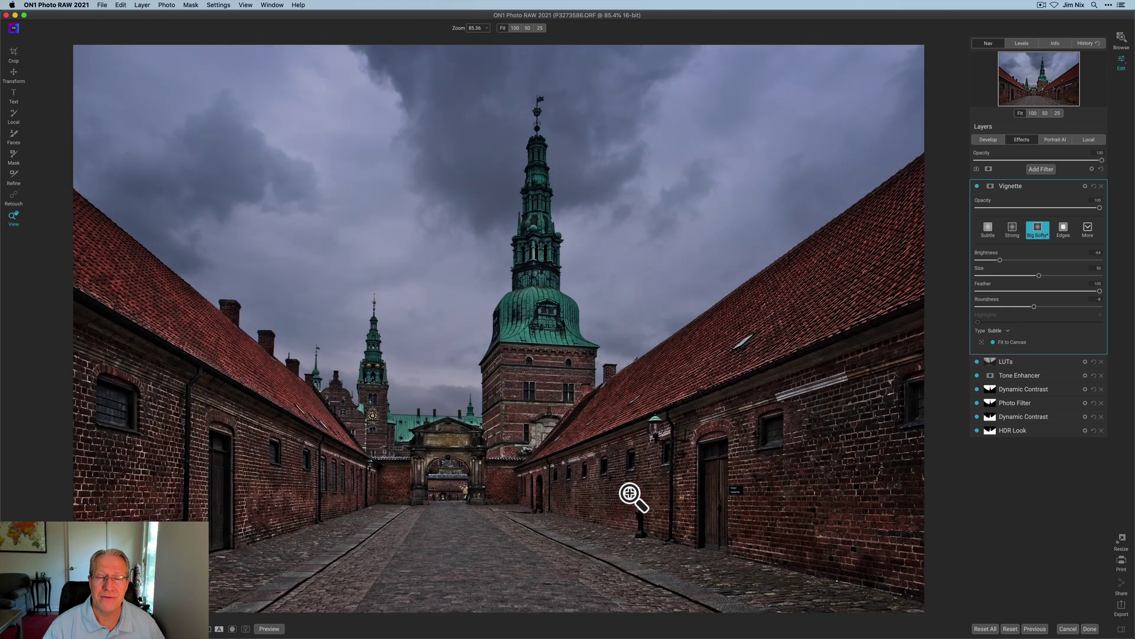